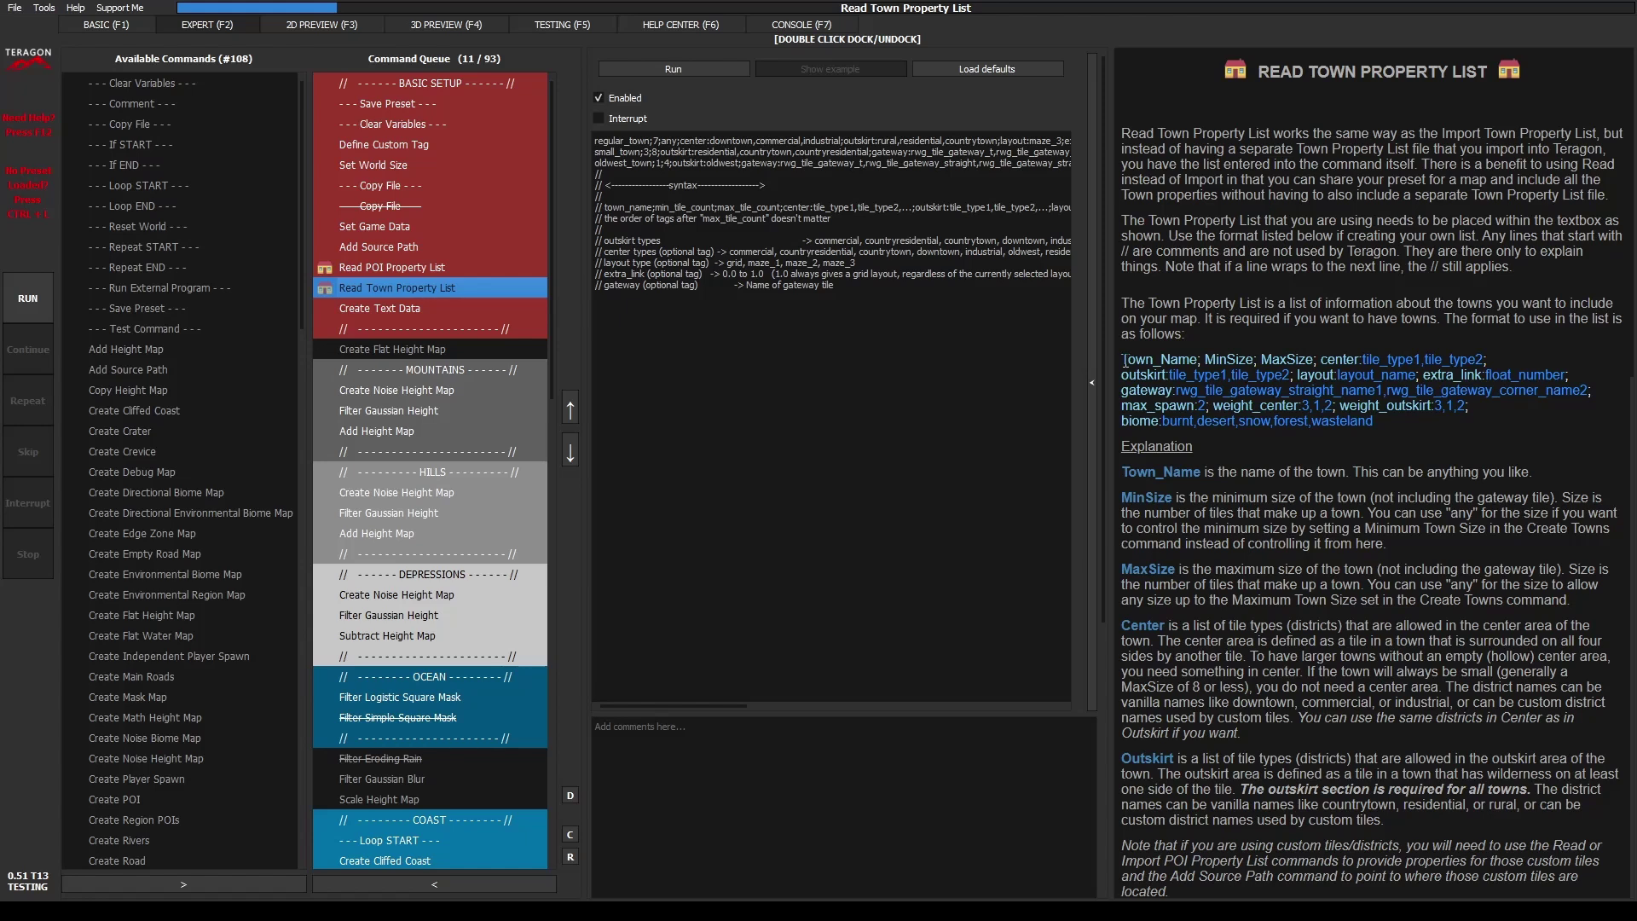
Examine the Town Property List format and compare it with the name and size values of the listed town entries.
{"action": "left_click_drag", "start_coordinate": [1124, 360], "coordinate": [1393, 443]}
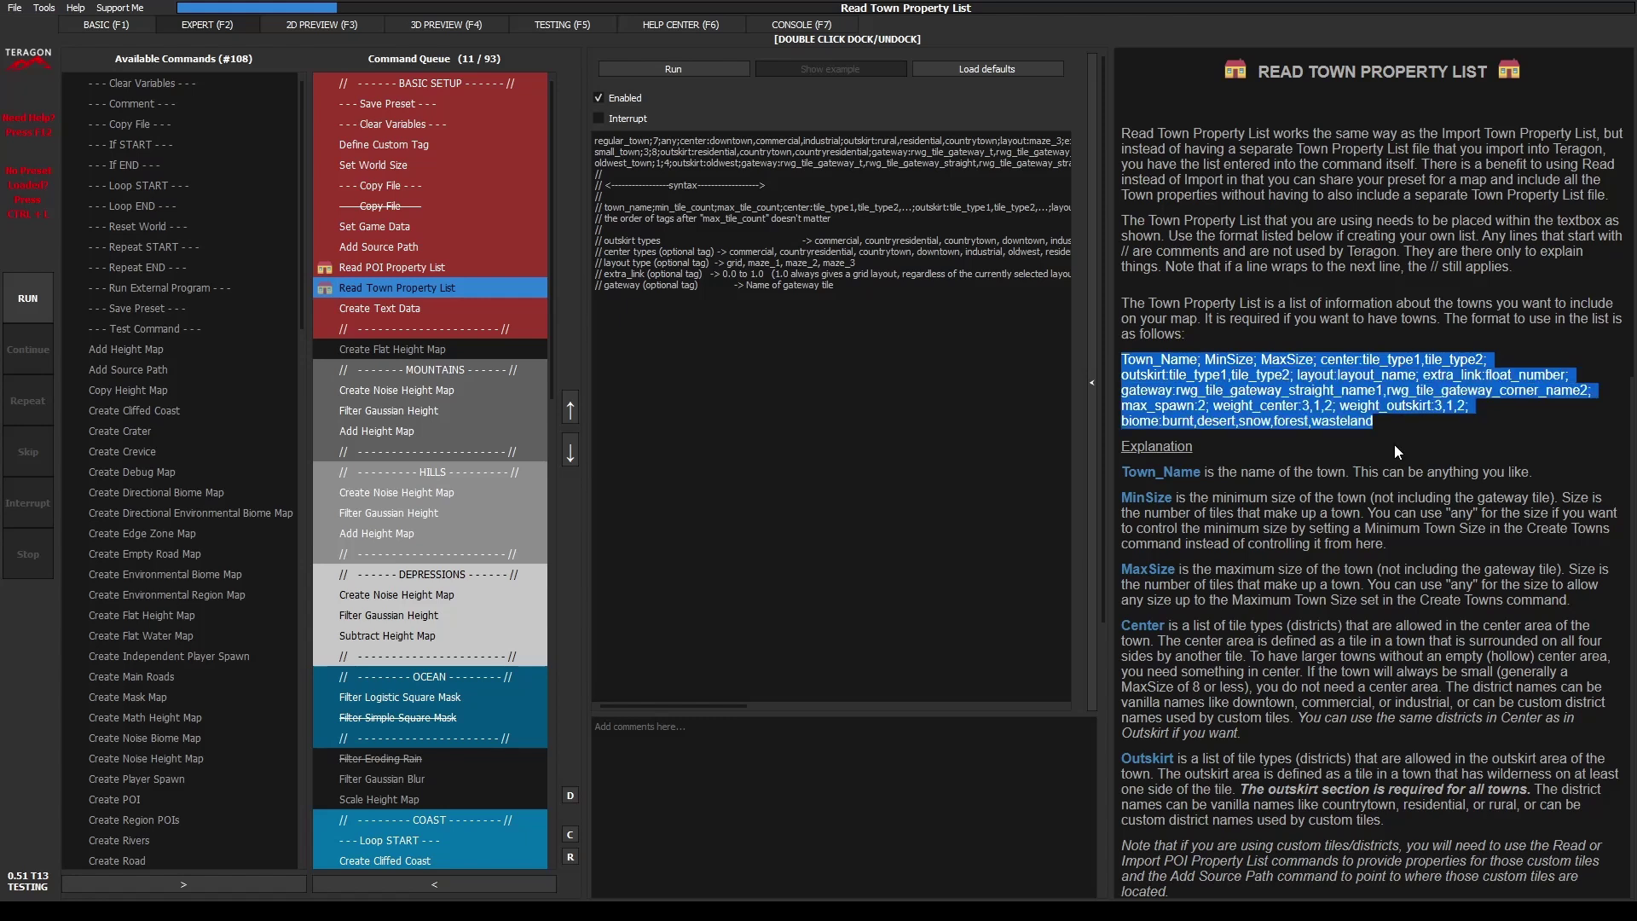
{"action": "left_click", "coordinate": [1394, 443]}
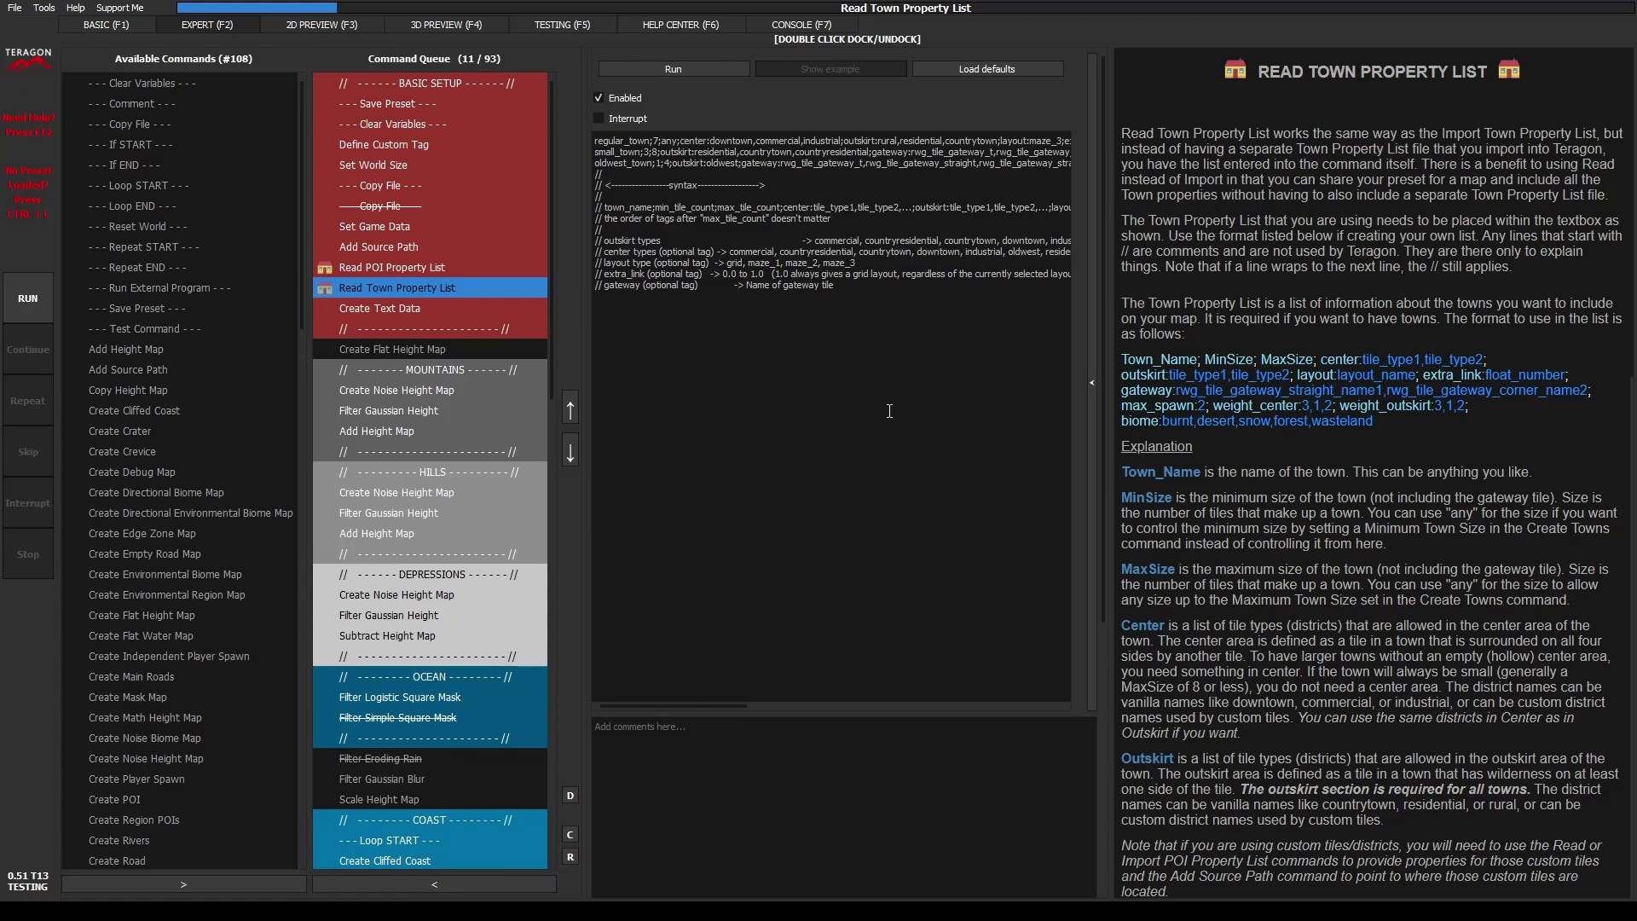
{"action": "double_click", "coordinate": [653, 140]}
{"action": "key", "text": "Right"}
{"action": "key", "text": "Right"}
{"action": "key", "text": "ctrl+shift+Right"}
{"action": "left_click", "coordinate": [667, 162]}
Check the maximum town size setting in the Create Towns command, then return to the Read Town Property List command.
{"action": "scroll", "coordinate": [487, 495], "scroll_direction": "down", "scroll_amount": 4}
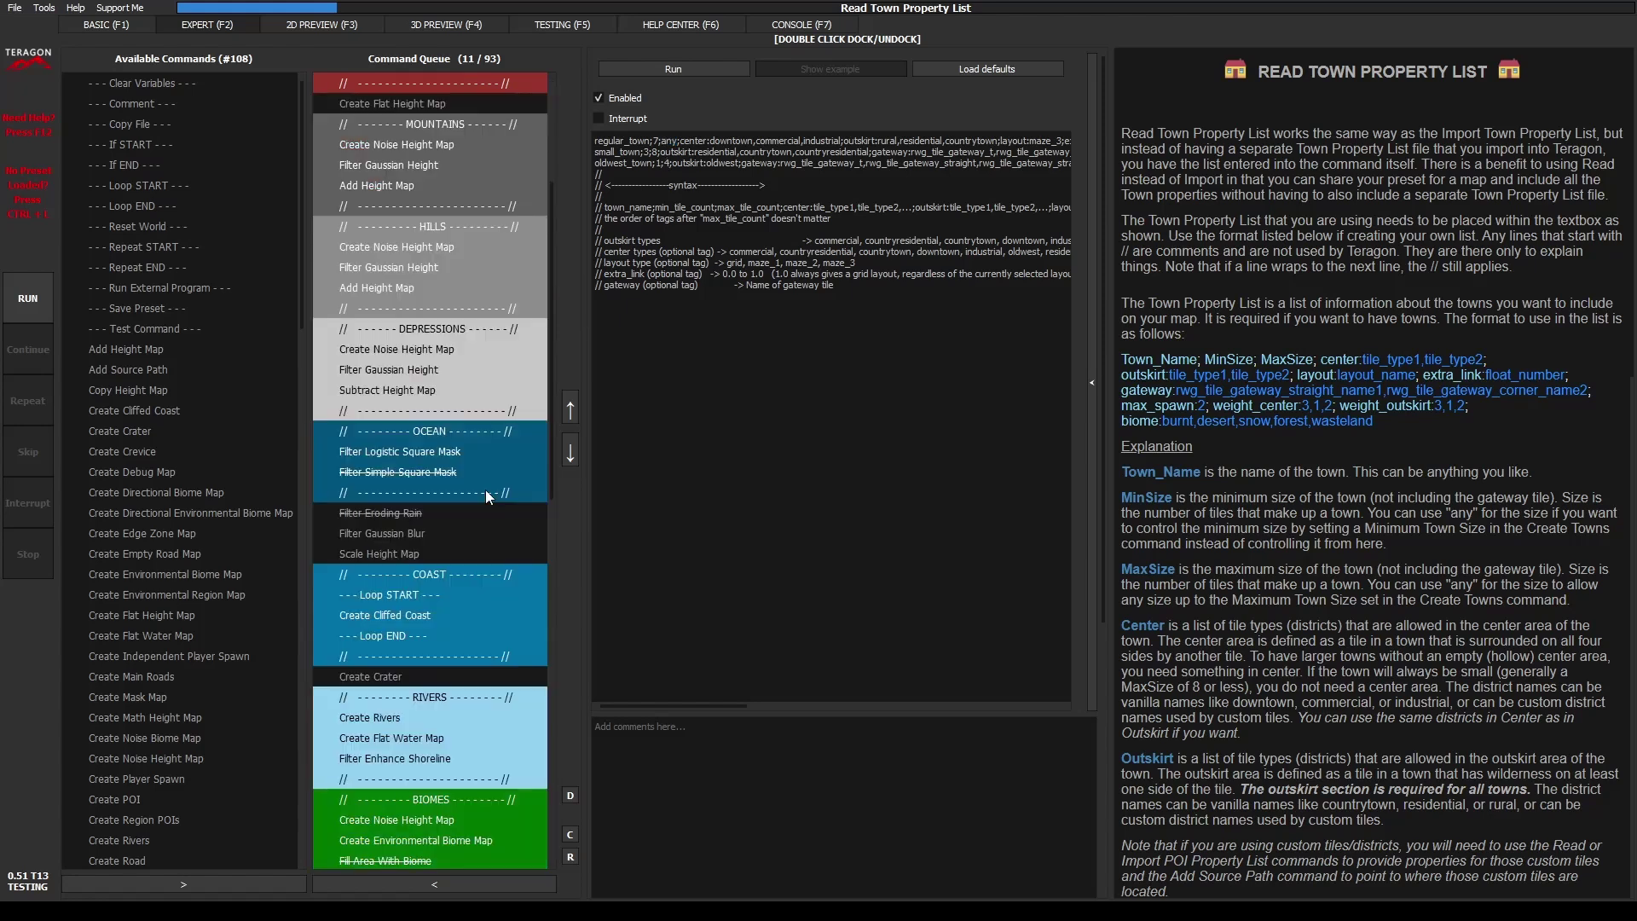
{"action": "scroll", "coordinate": [484, 489], "scroll_direction": "down", "scroll_amount": 5}
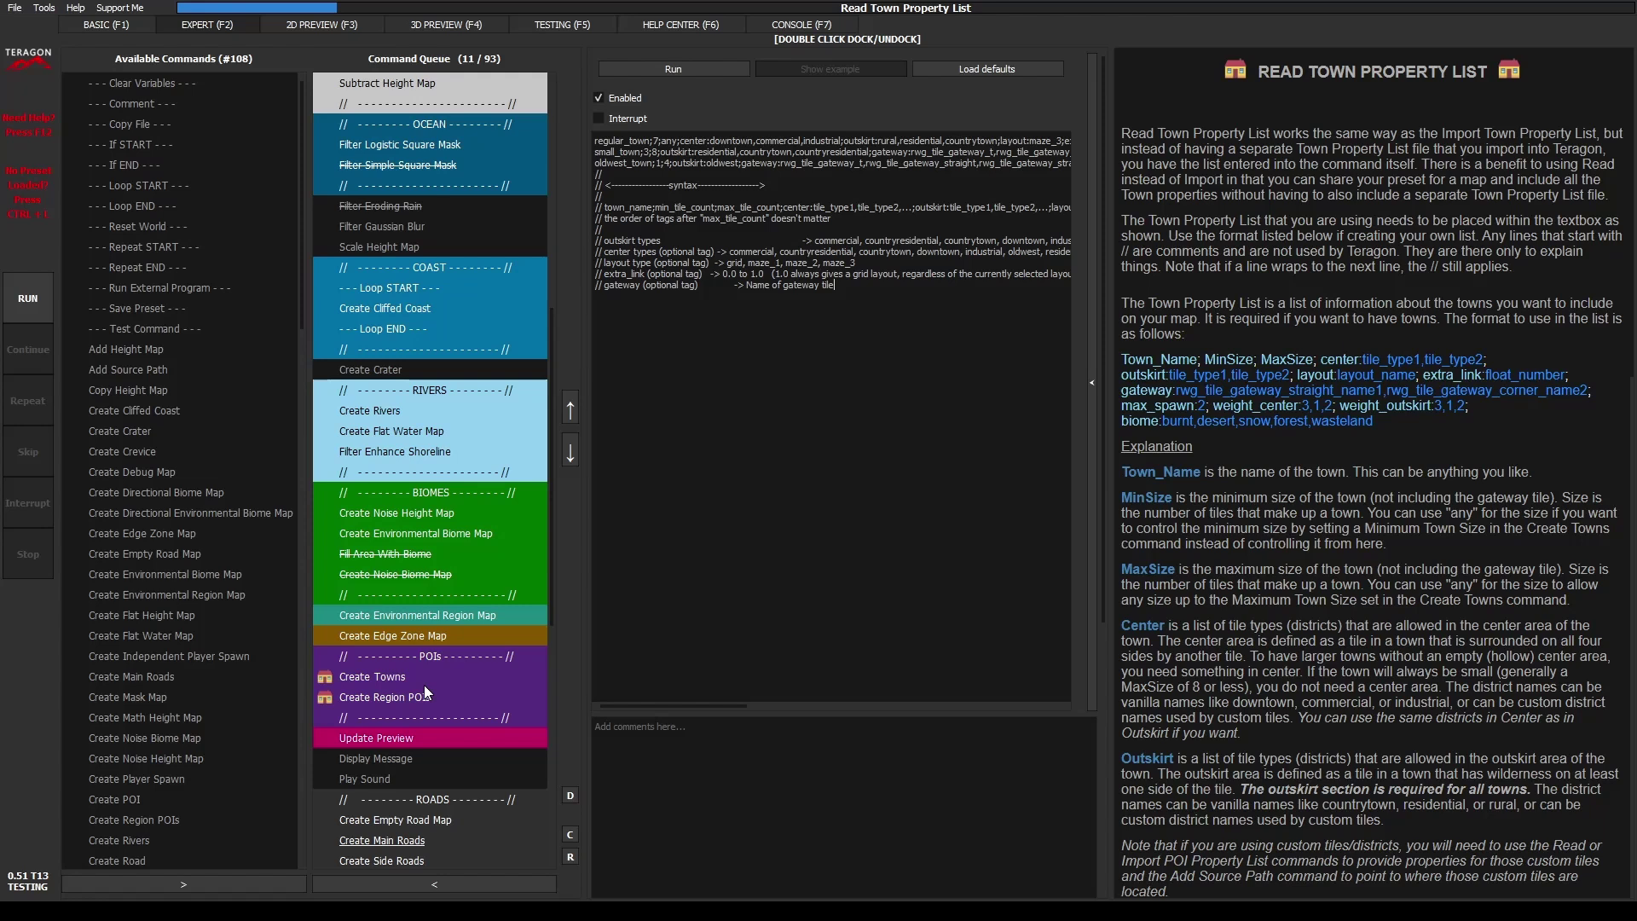
{"action": "left_click", "coordinate": [423, 684]}
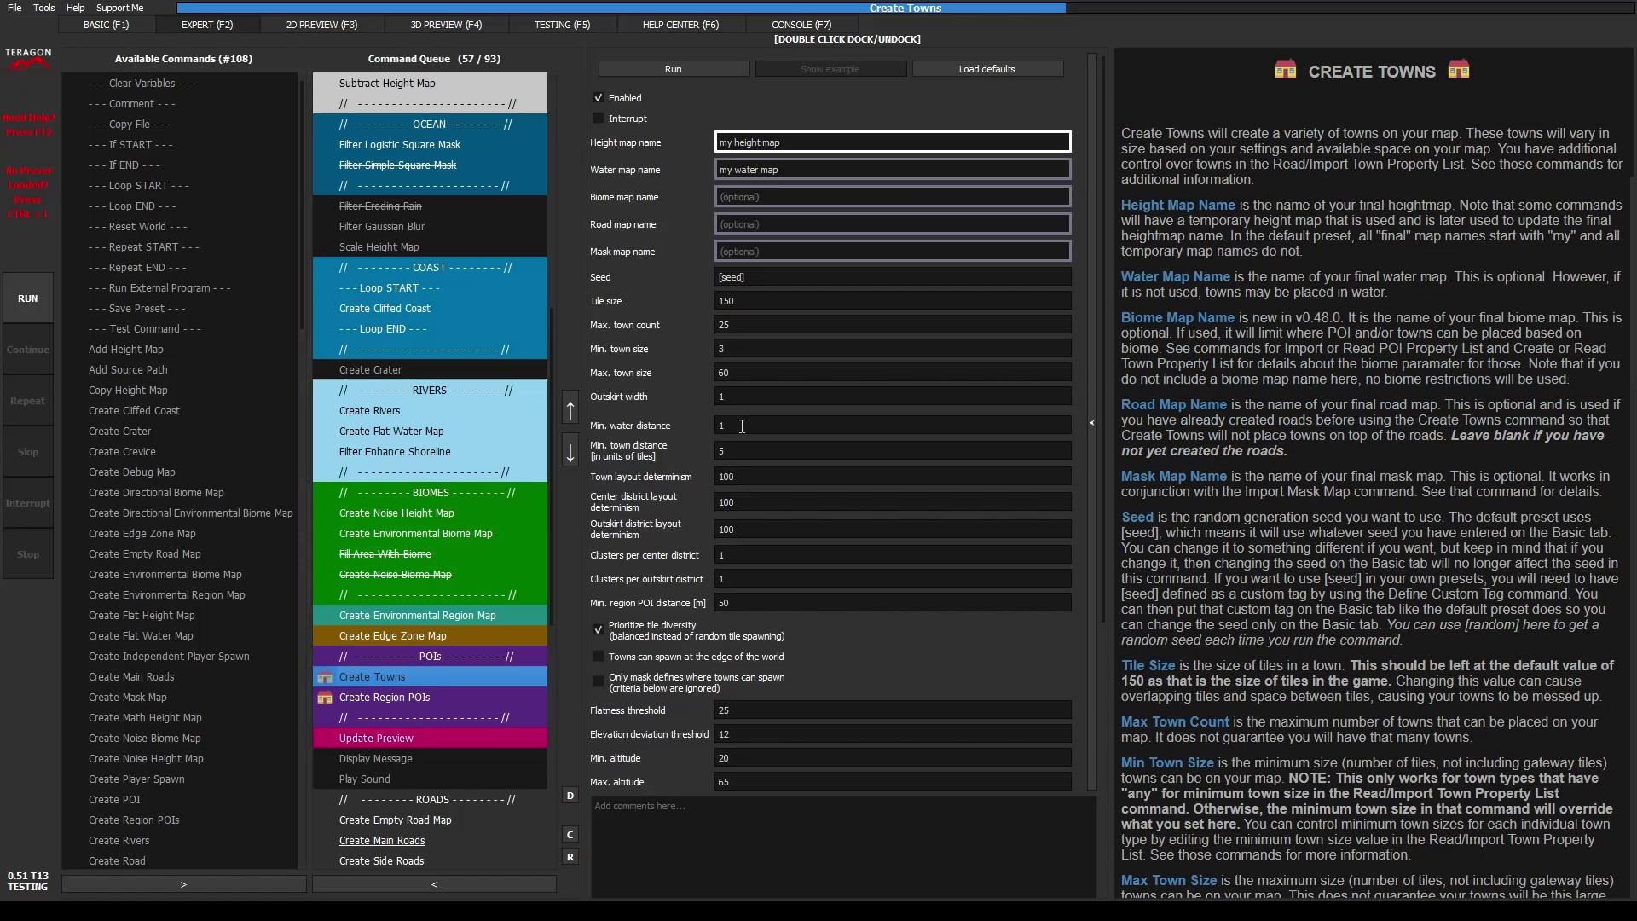
{"action": "left_click", "coordinate": [741, 379]}
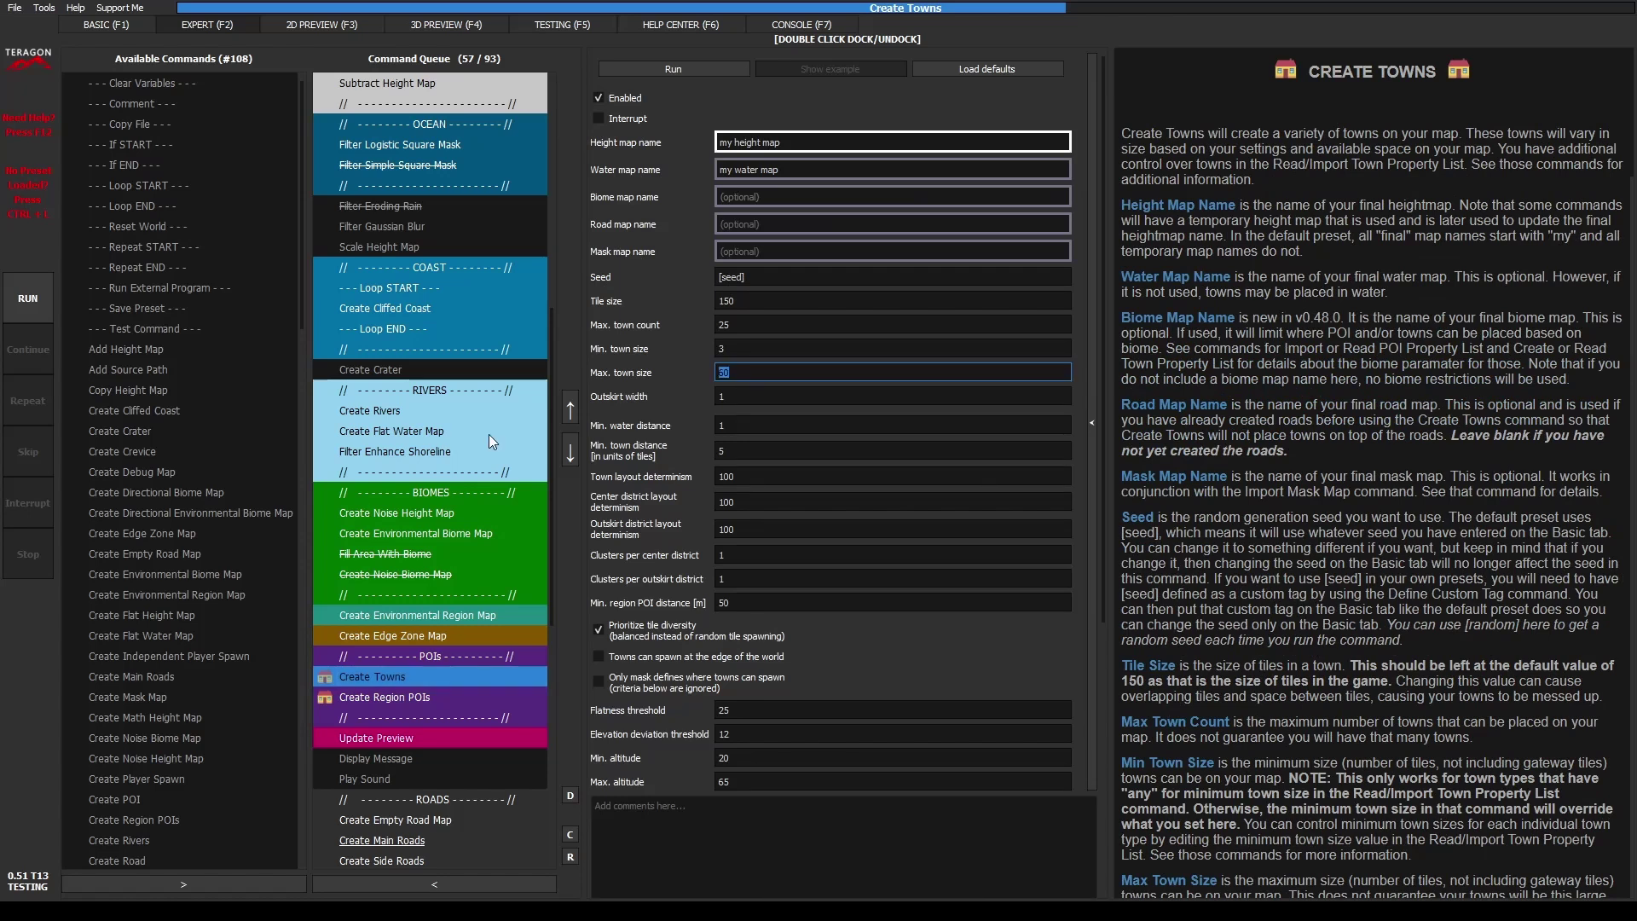
{"action": "scroll", "coordinate": [488, 433], "scroll_direction": "up", "scroll_amount": 9}
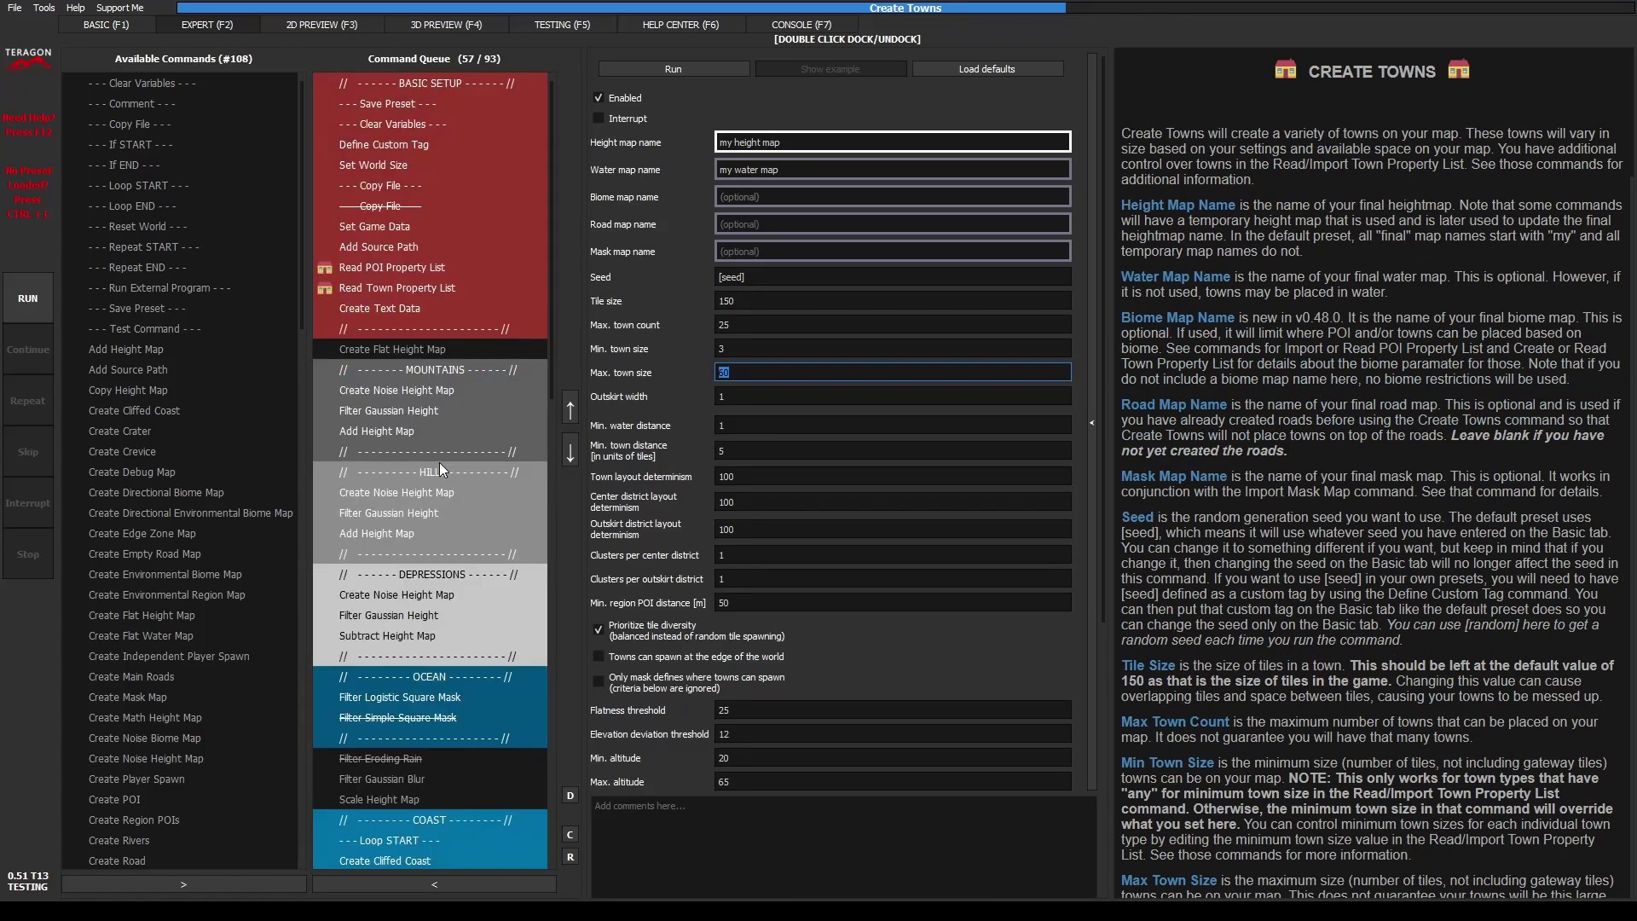
{"action": "left_click", "coordinate": [396, 287]}
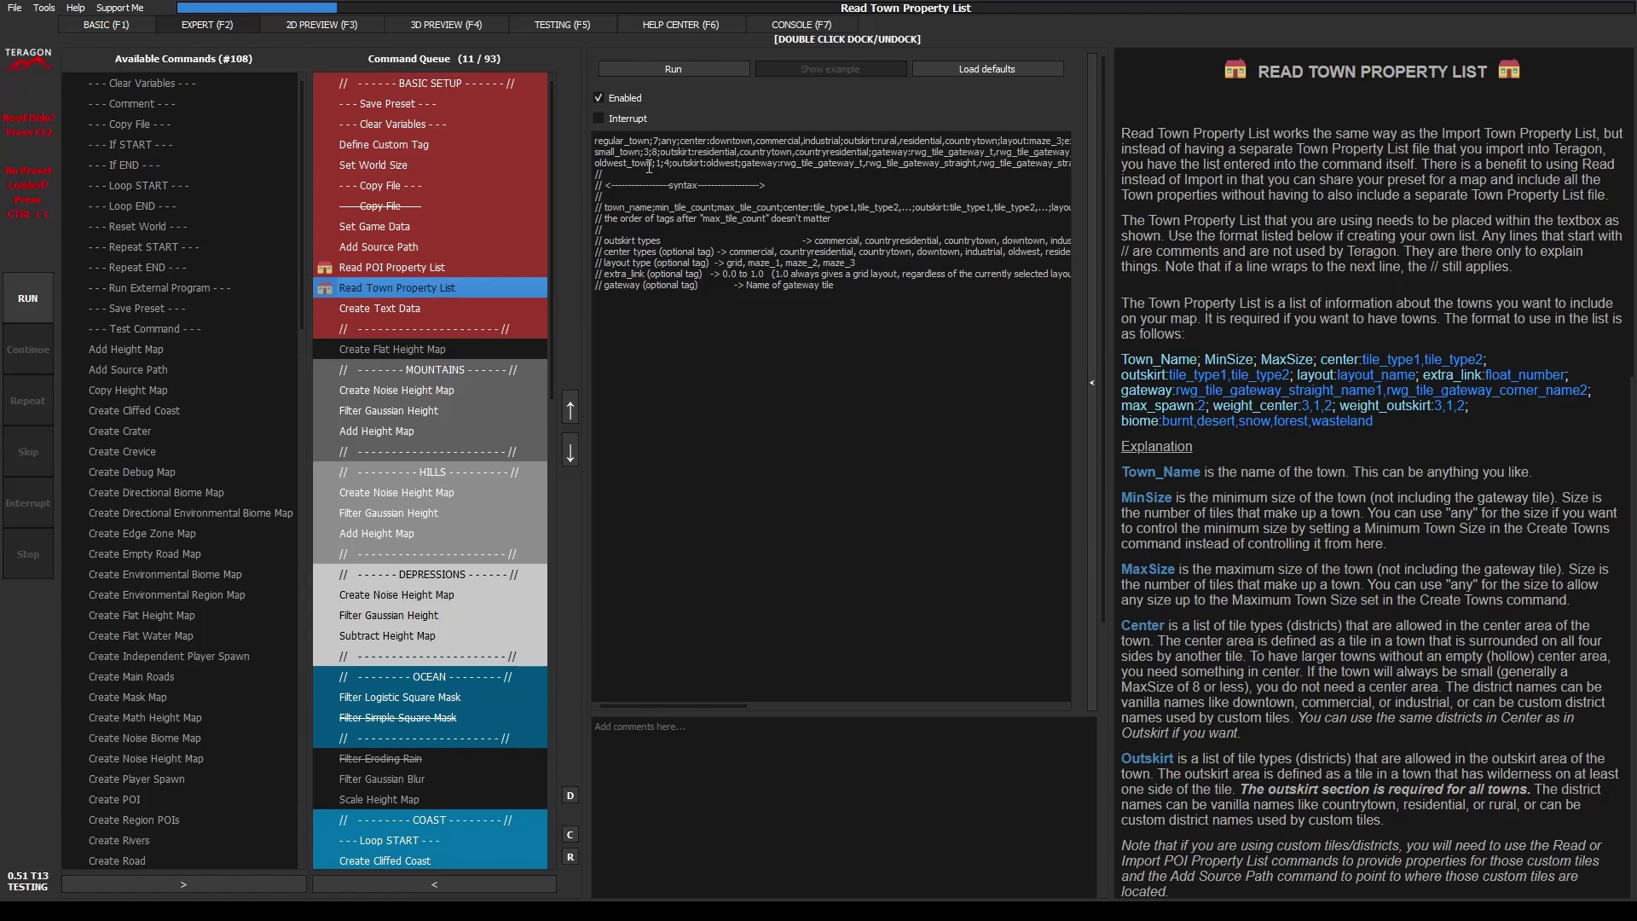
Review the minimum and maximum sizes of oldest_town and small_town against the Create Towns settings.
{"action": "left_click", "coordinate": [652, 163]}
{"action": "scroll", "coordinate": [449, 595], "scroll_direction": "down", "scroll_amount": 8}
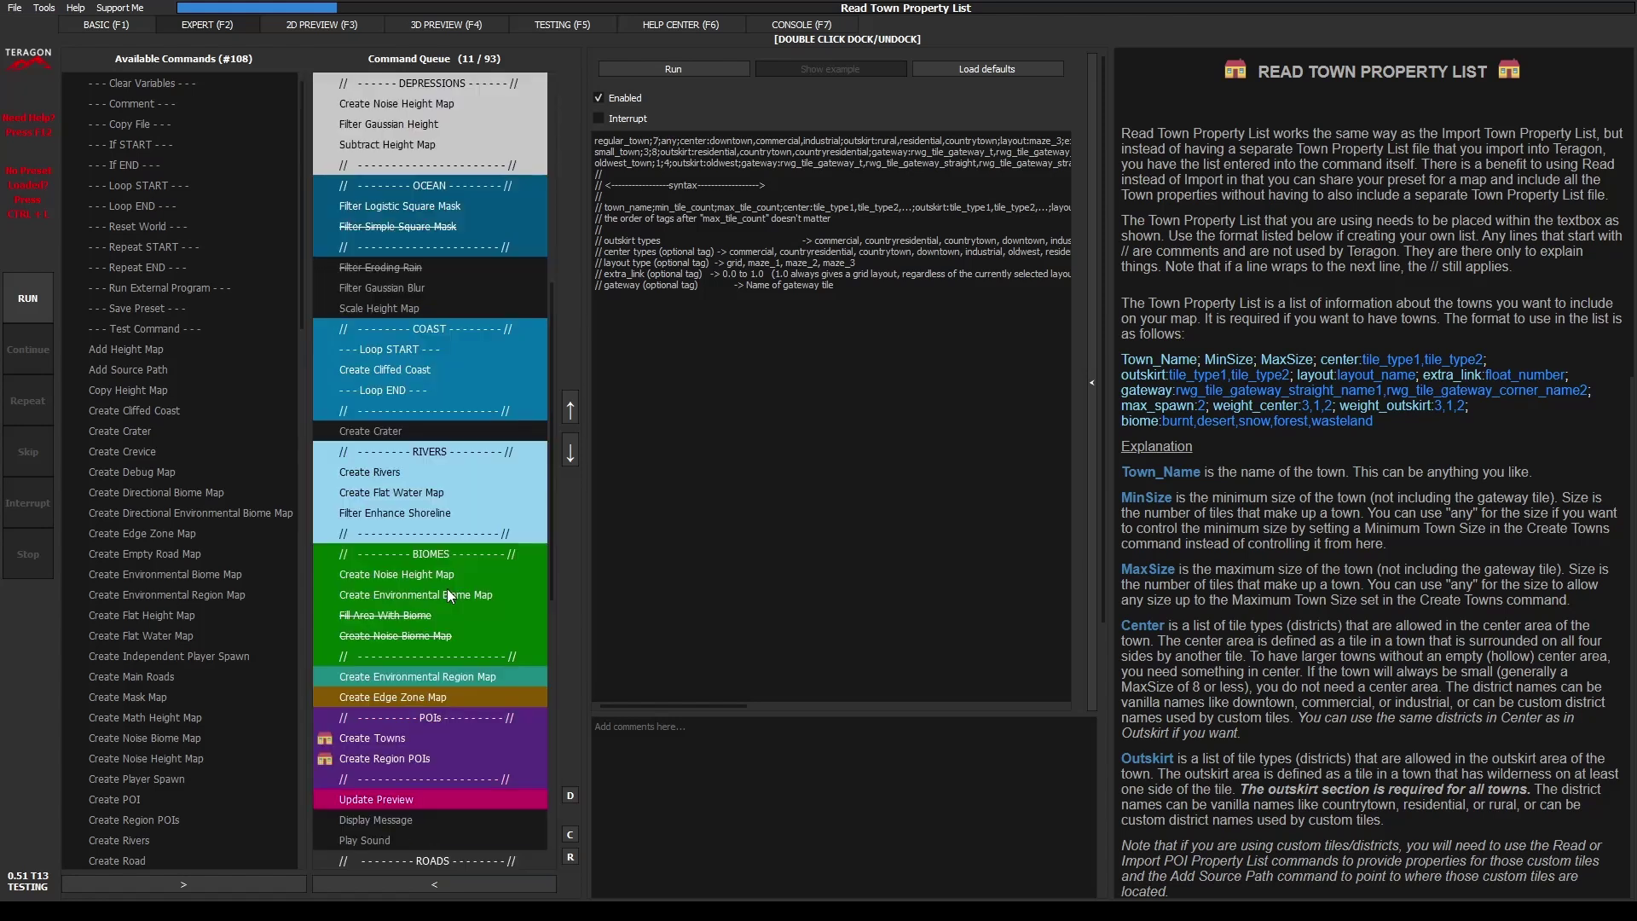
{"action": "left_click", "coordinate": [418, 736]}
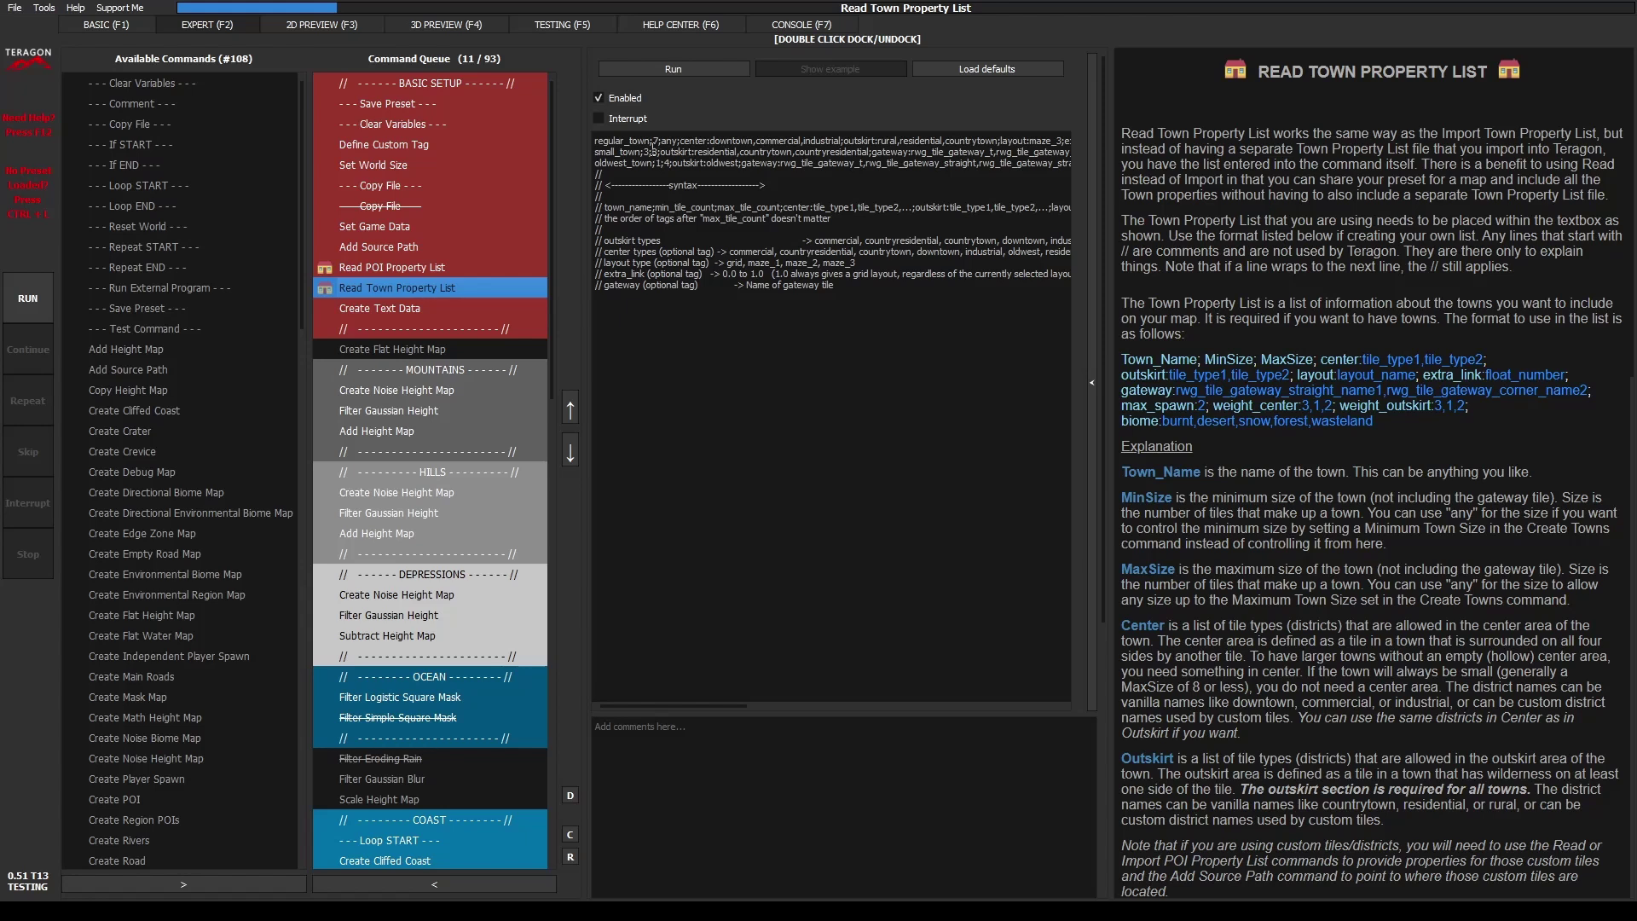
{"action": "double_click", "coordinate": [654, 152]}
{"action": "type", "text": "8"}
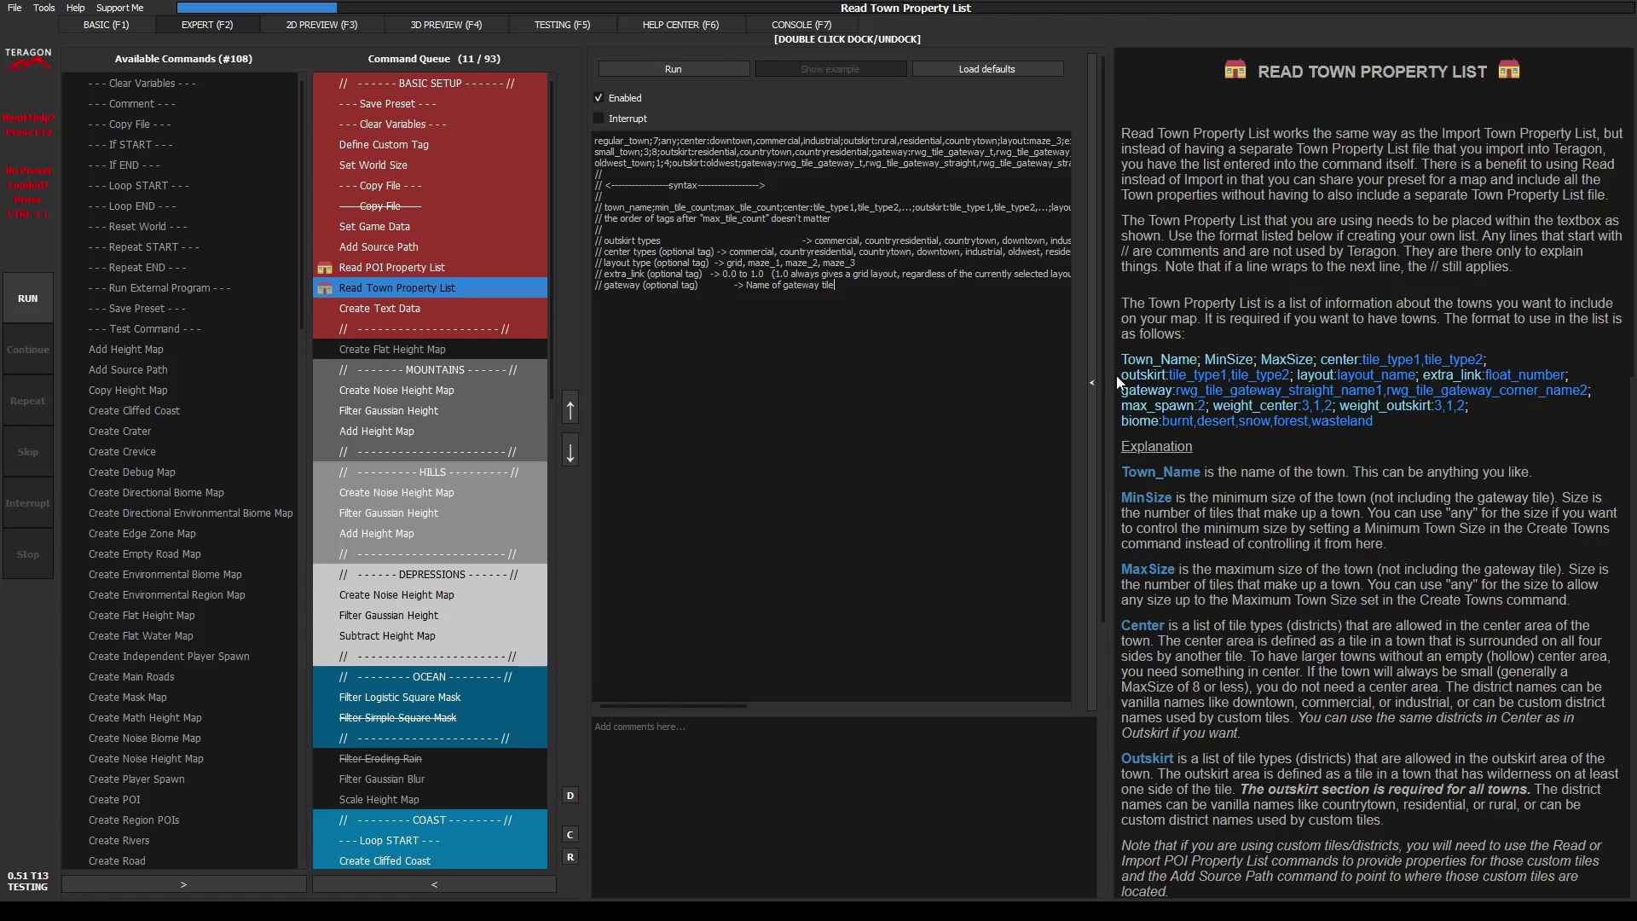
Examine the center and outskirt tags in the format description and in the regular_town and oldest_town entries.
{"action": "left_click_drag", "start_coordinate": [1321, 359], "coordinate": [1289, 375]}
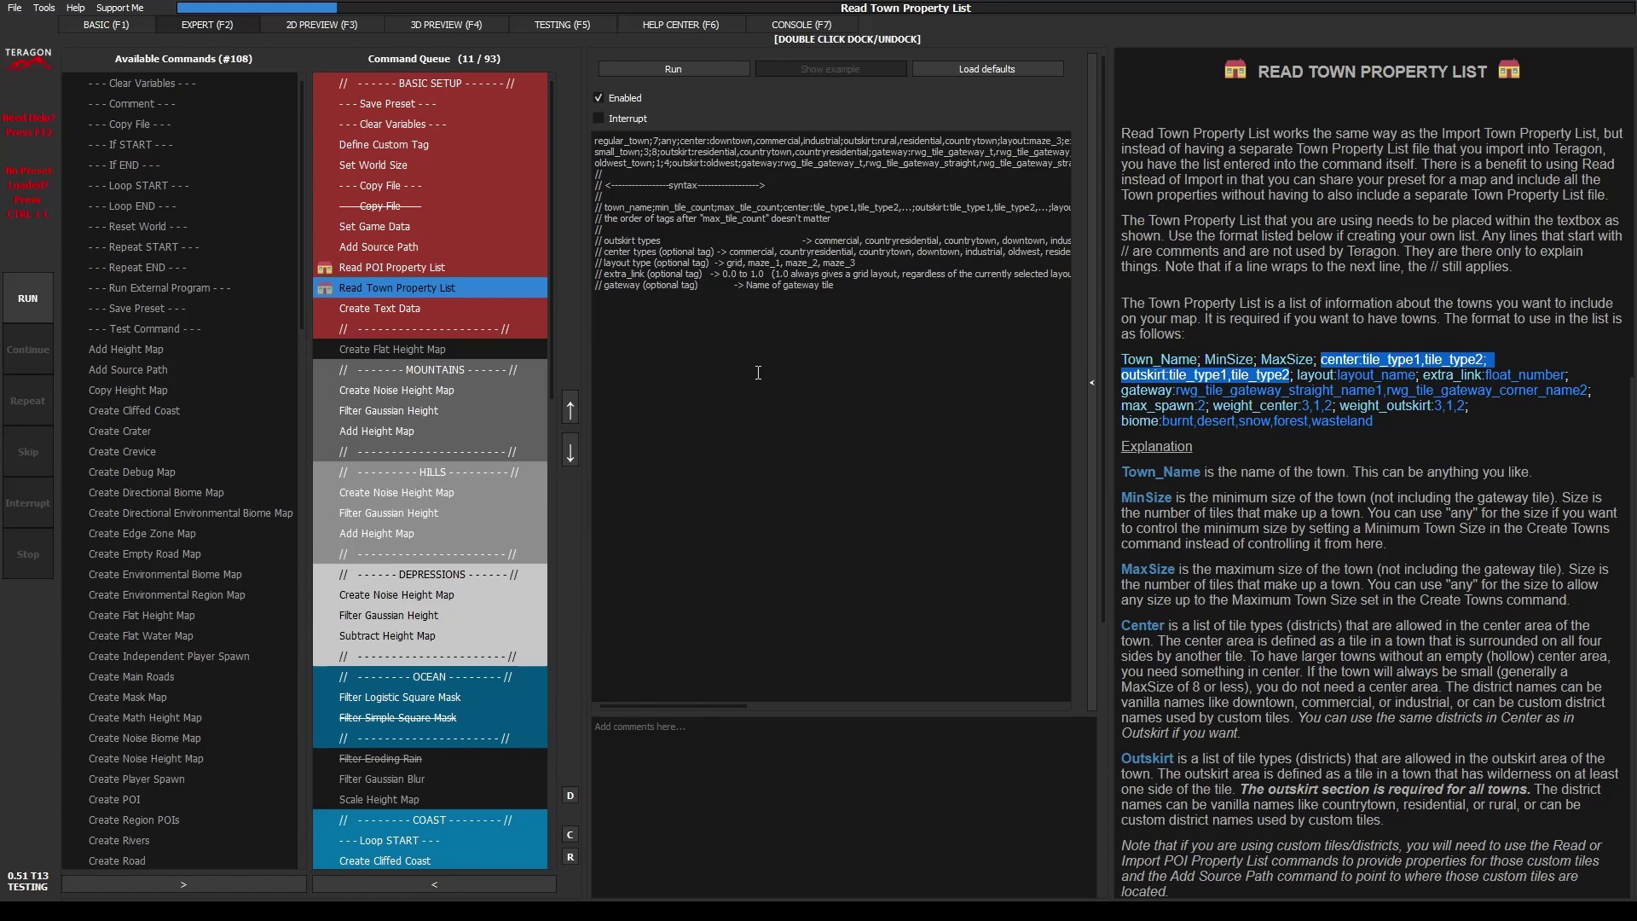
{"action": "double_click", "coordinate": [722, 141]}
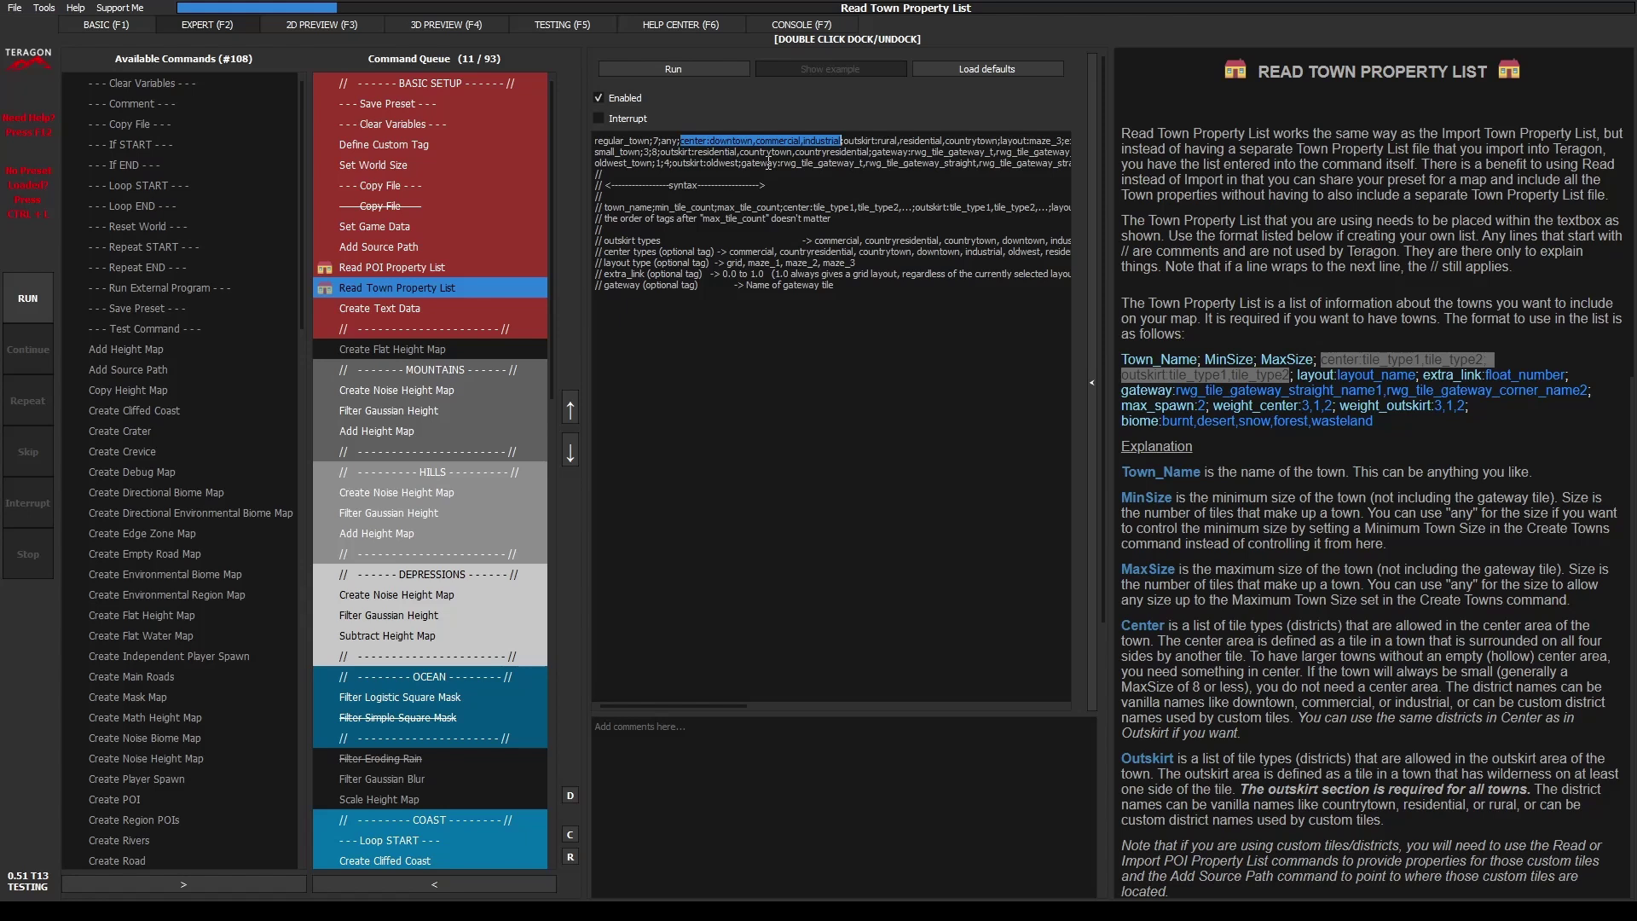
{"action": "left_click_drag", "start_coordinate": [845, 140], "coordinate": [925, 134]}
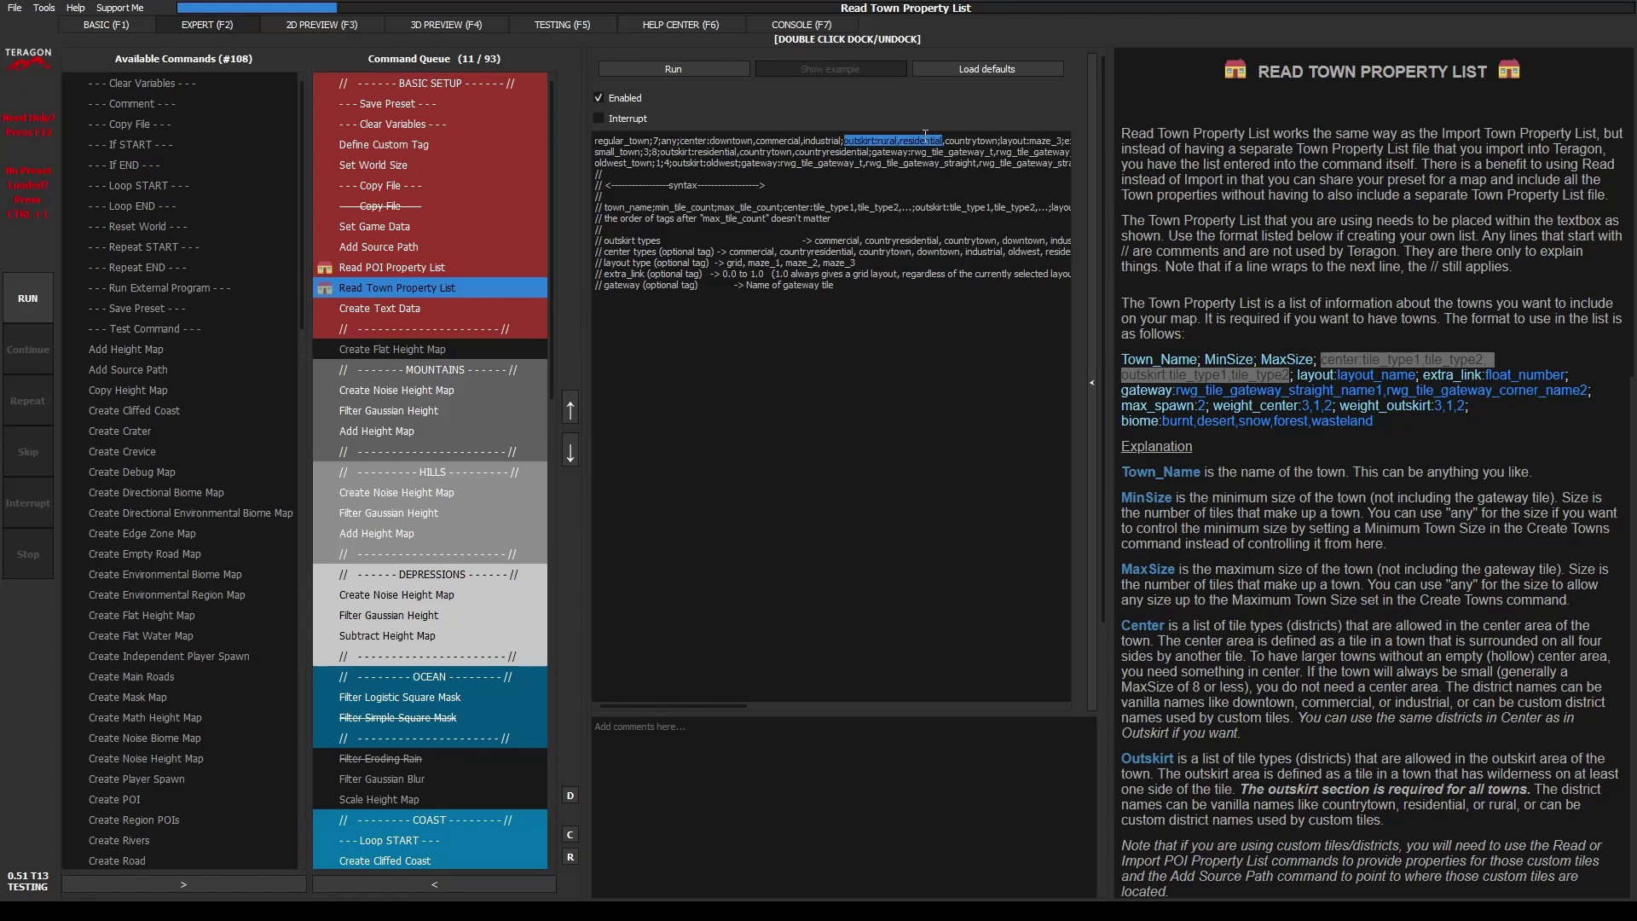
{"action": "key", "text": "ctrl+shift+Right"}
{"action": "left_click", "coordinate": [937, 372]}
{"action": "left_click_drag", "start_coordinate": [673, 161], "coordinate": [739, 163]}
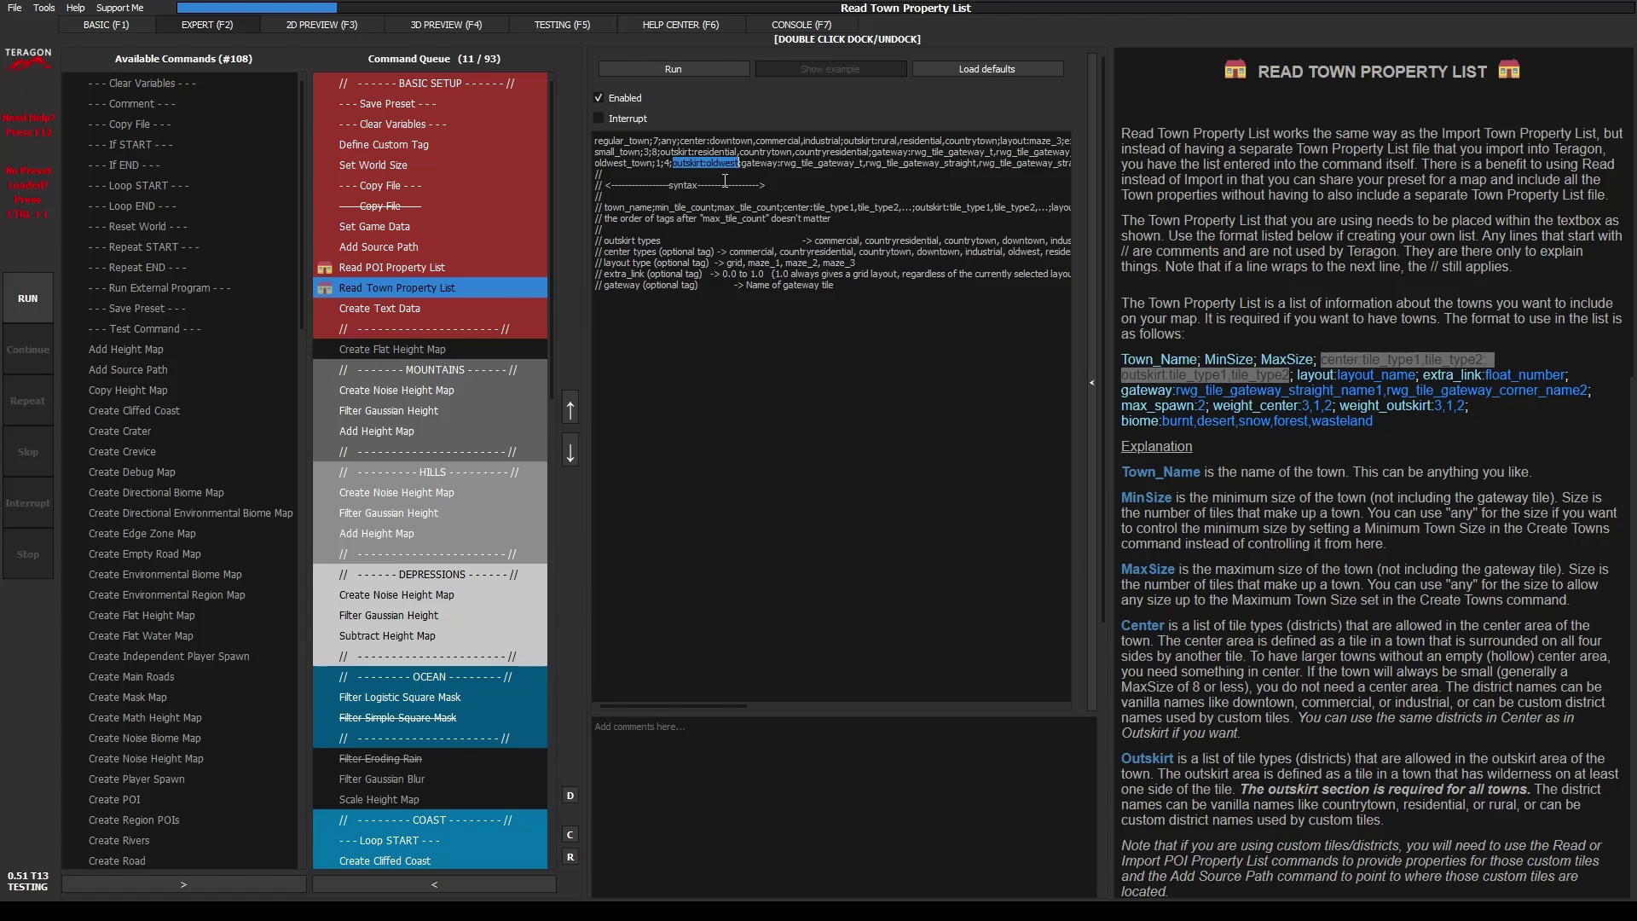
Examine the available layout types and the extra_link tag in the Town Property List syntax.
{"action": "key", "text": "ctrl+z"}
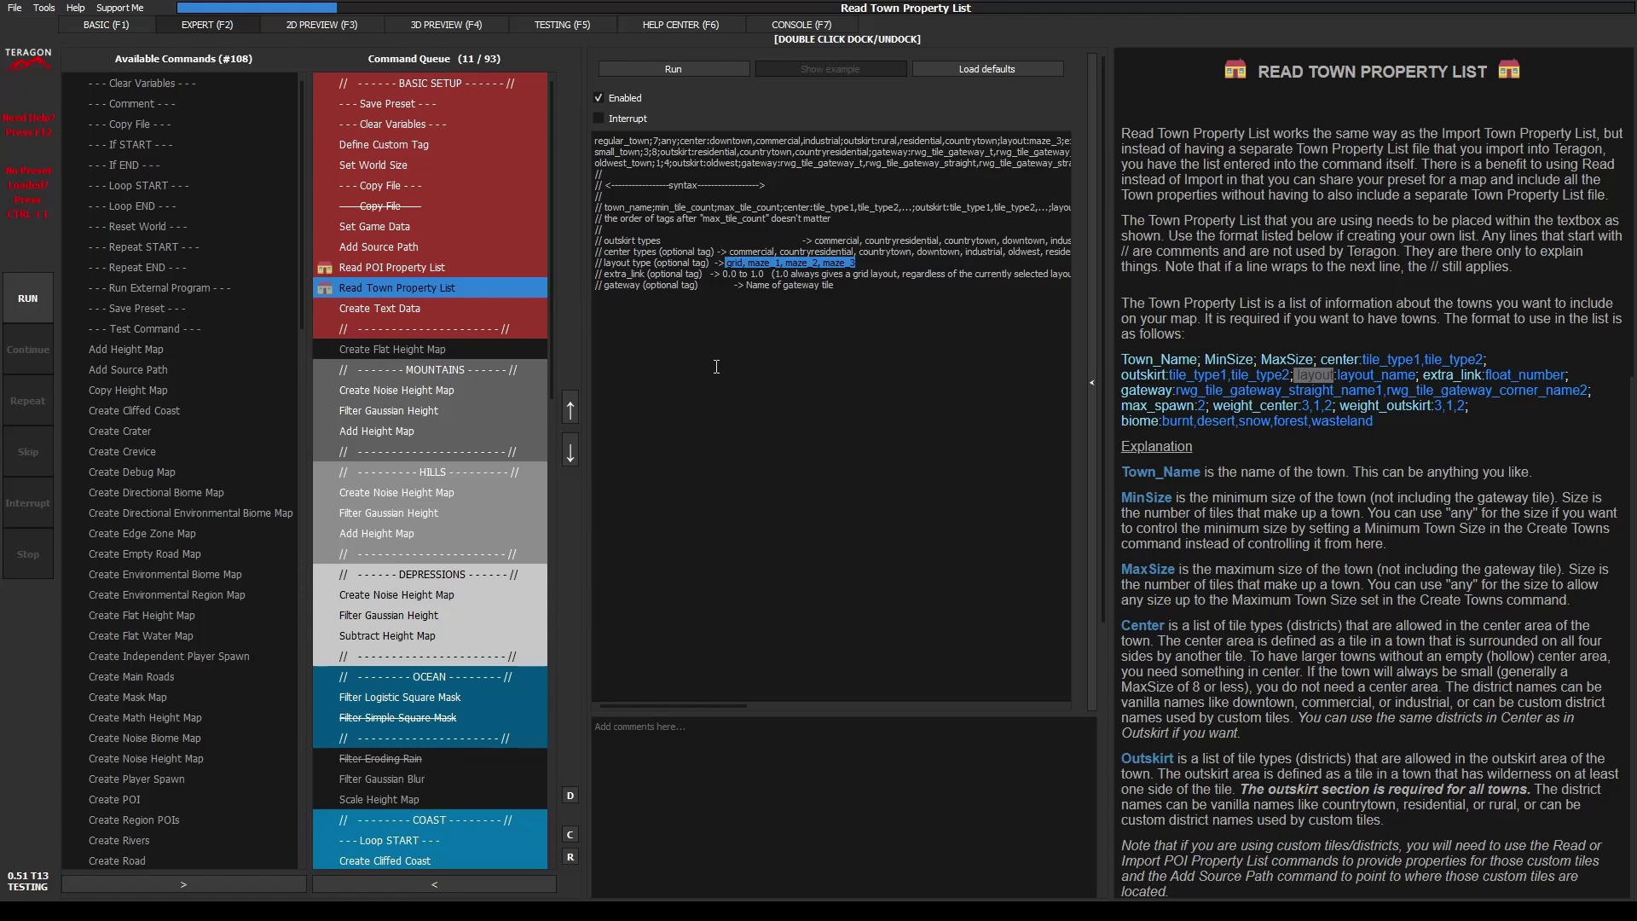
{"action": "key", "text": "ctrl+shift+Right"}
{"action": "double_click", "coordinate": [1423, 375]}
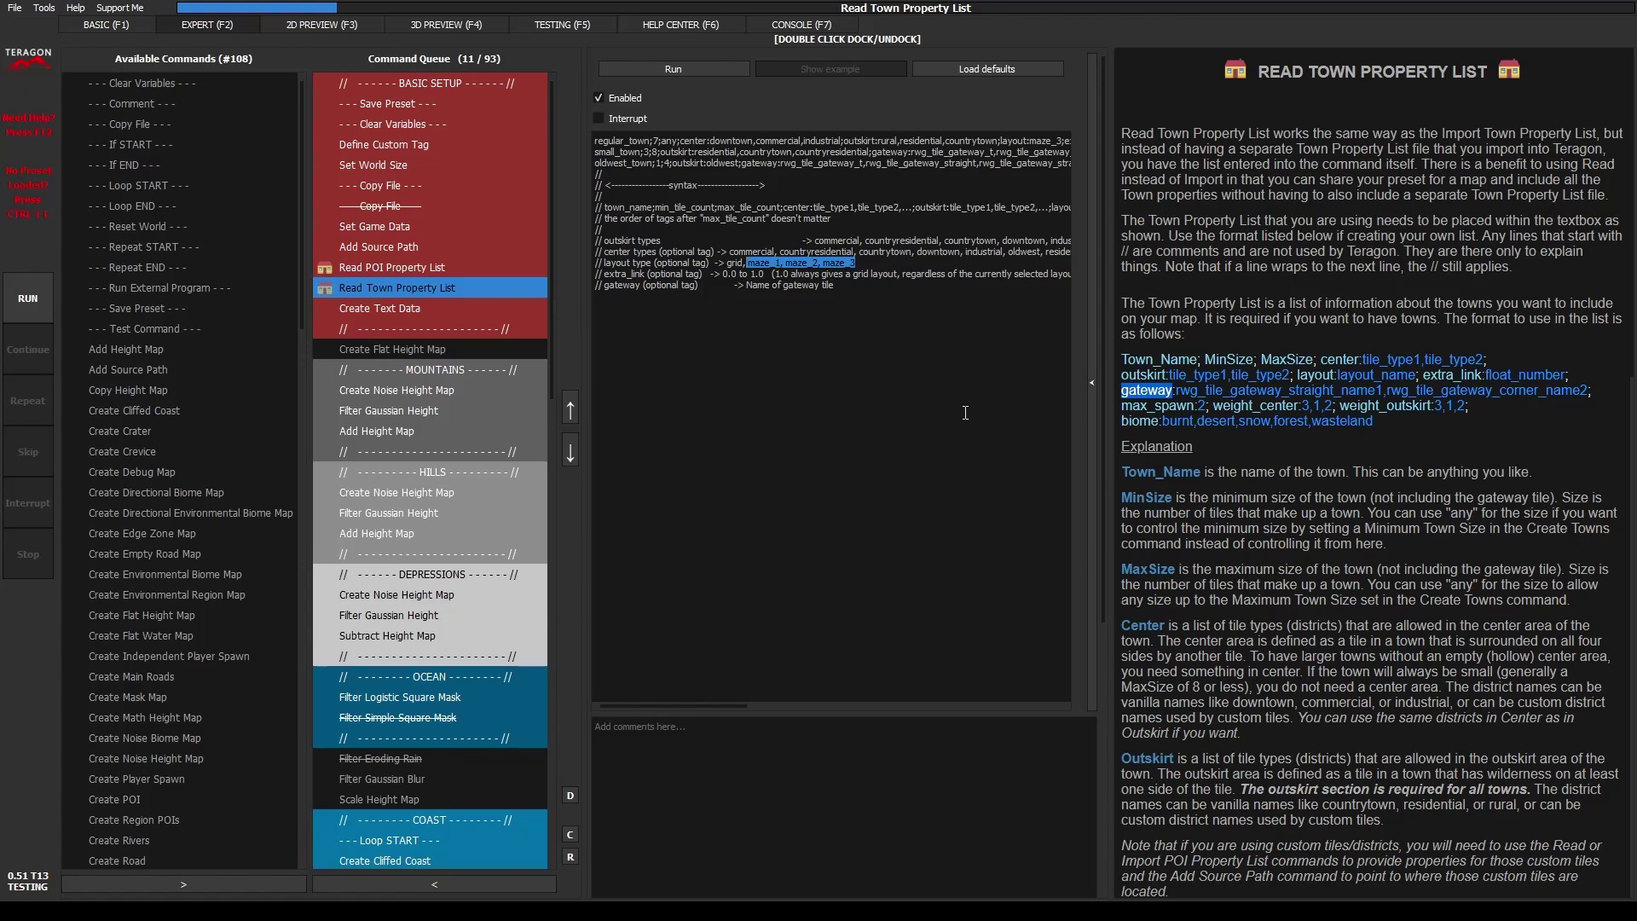
Review the gateway tiles listed at the end of each town entry.
{"action": "left_click_drag", "start_coordinate": [665, 716], "coordinate": [722, 718]}
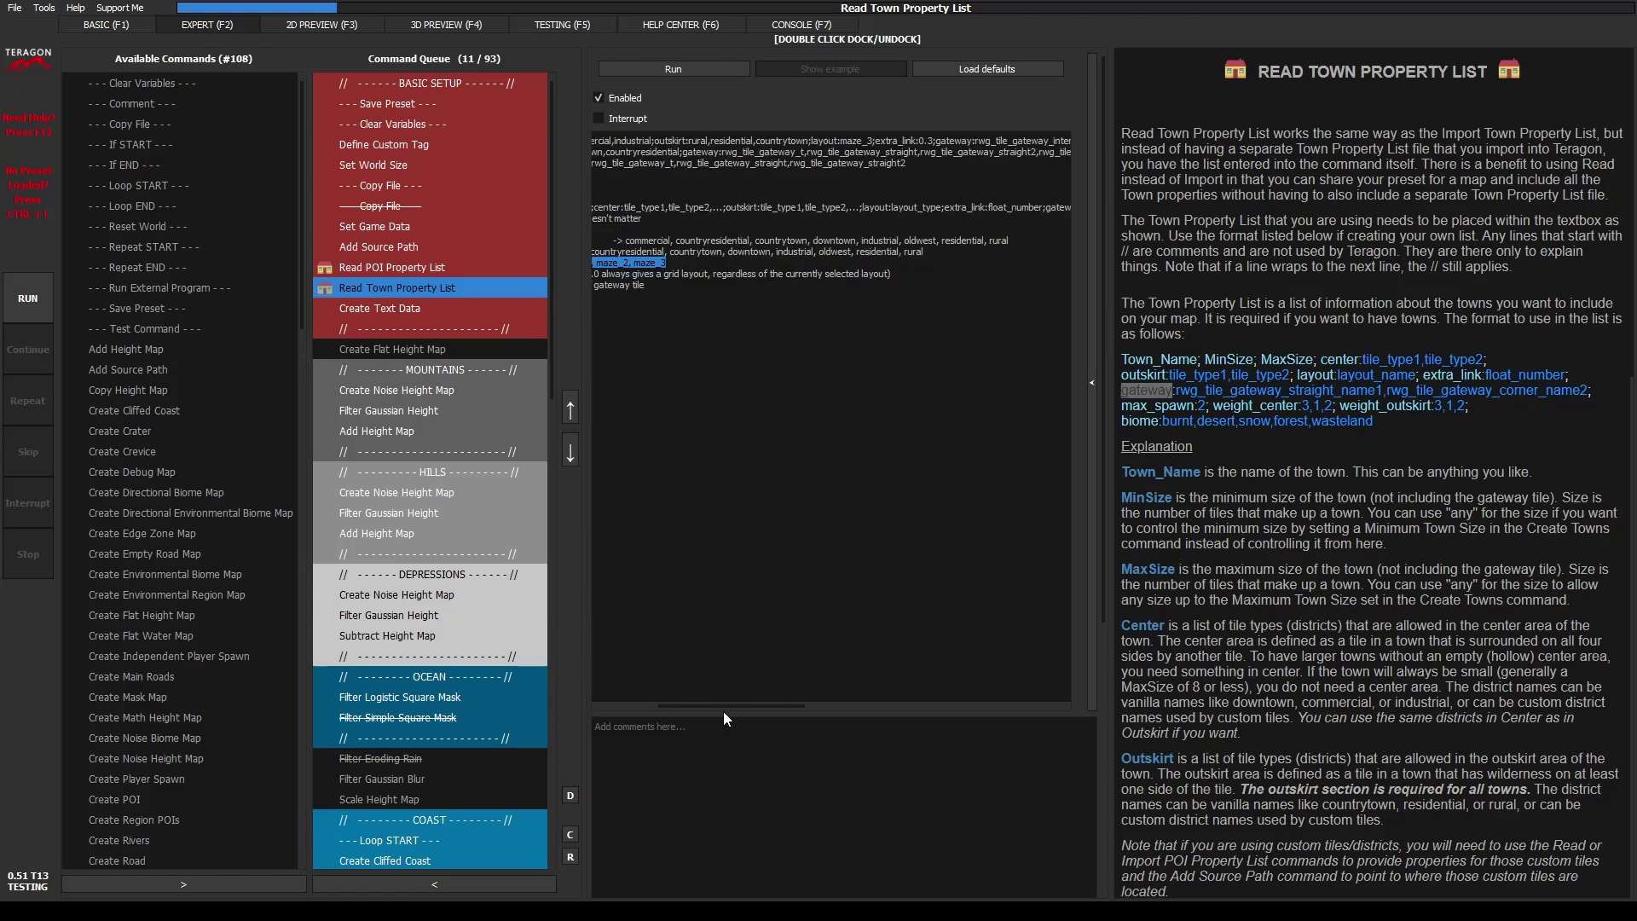
{"action": "left_click_drag", "start_coordinate": [723, 719], "coordinate": [783, 719]}
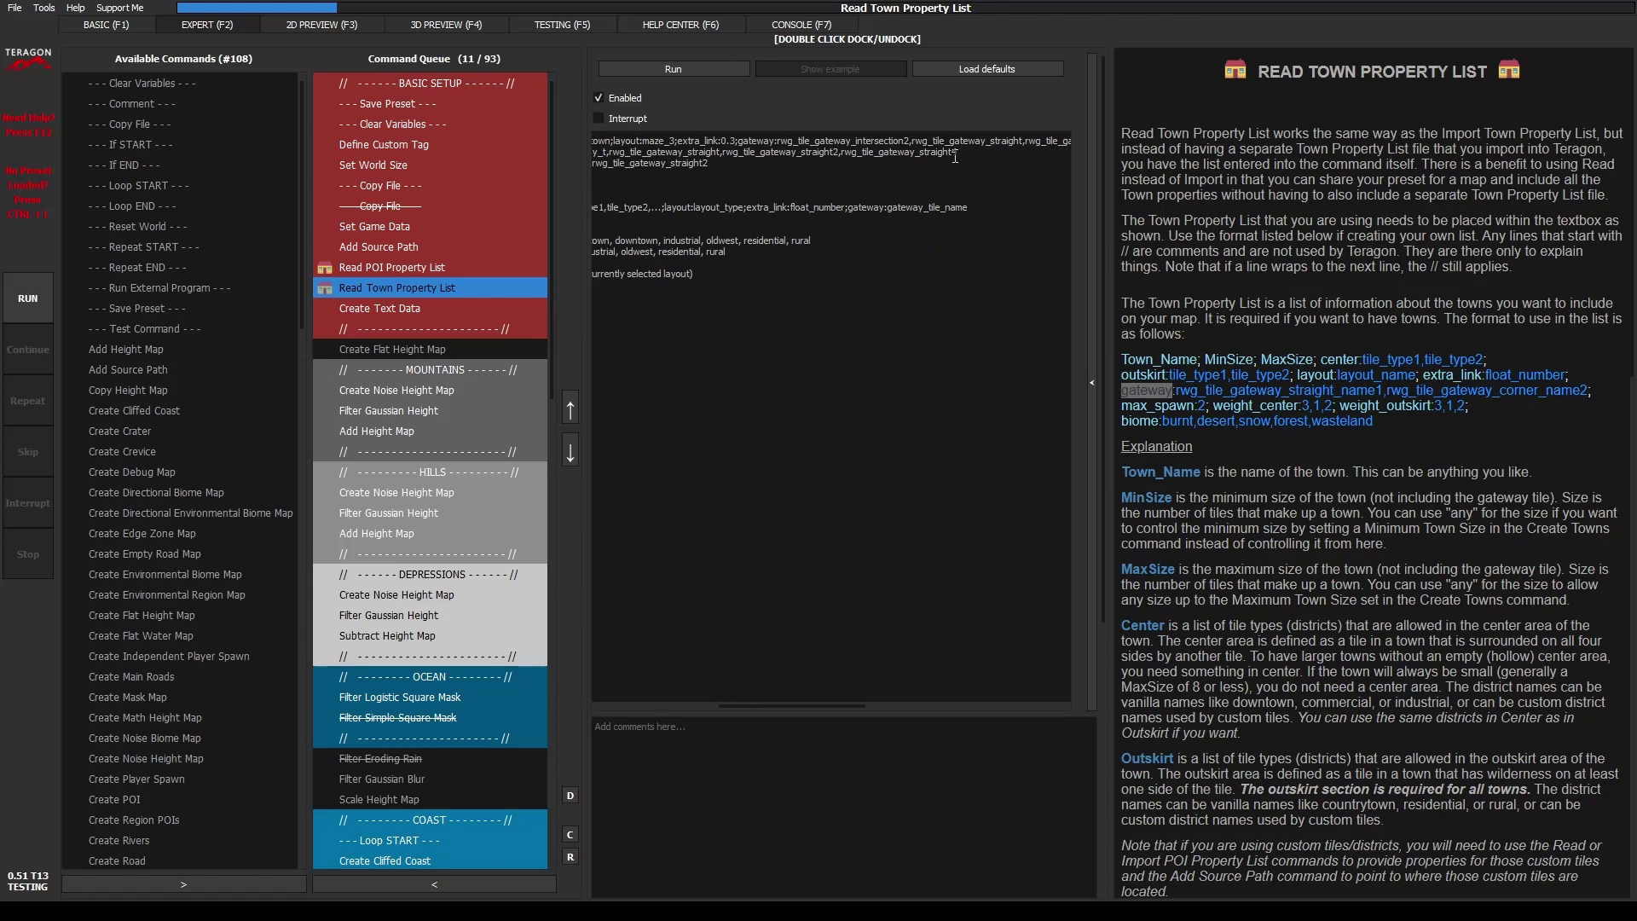
{"action": "left_click_drag", "start_coordinate": [861, 706], "coordinate": [836, 706]}
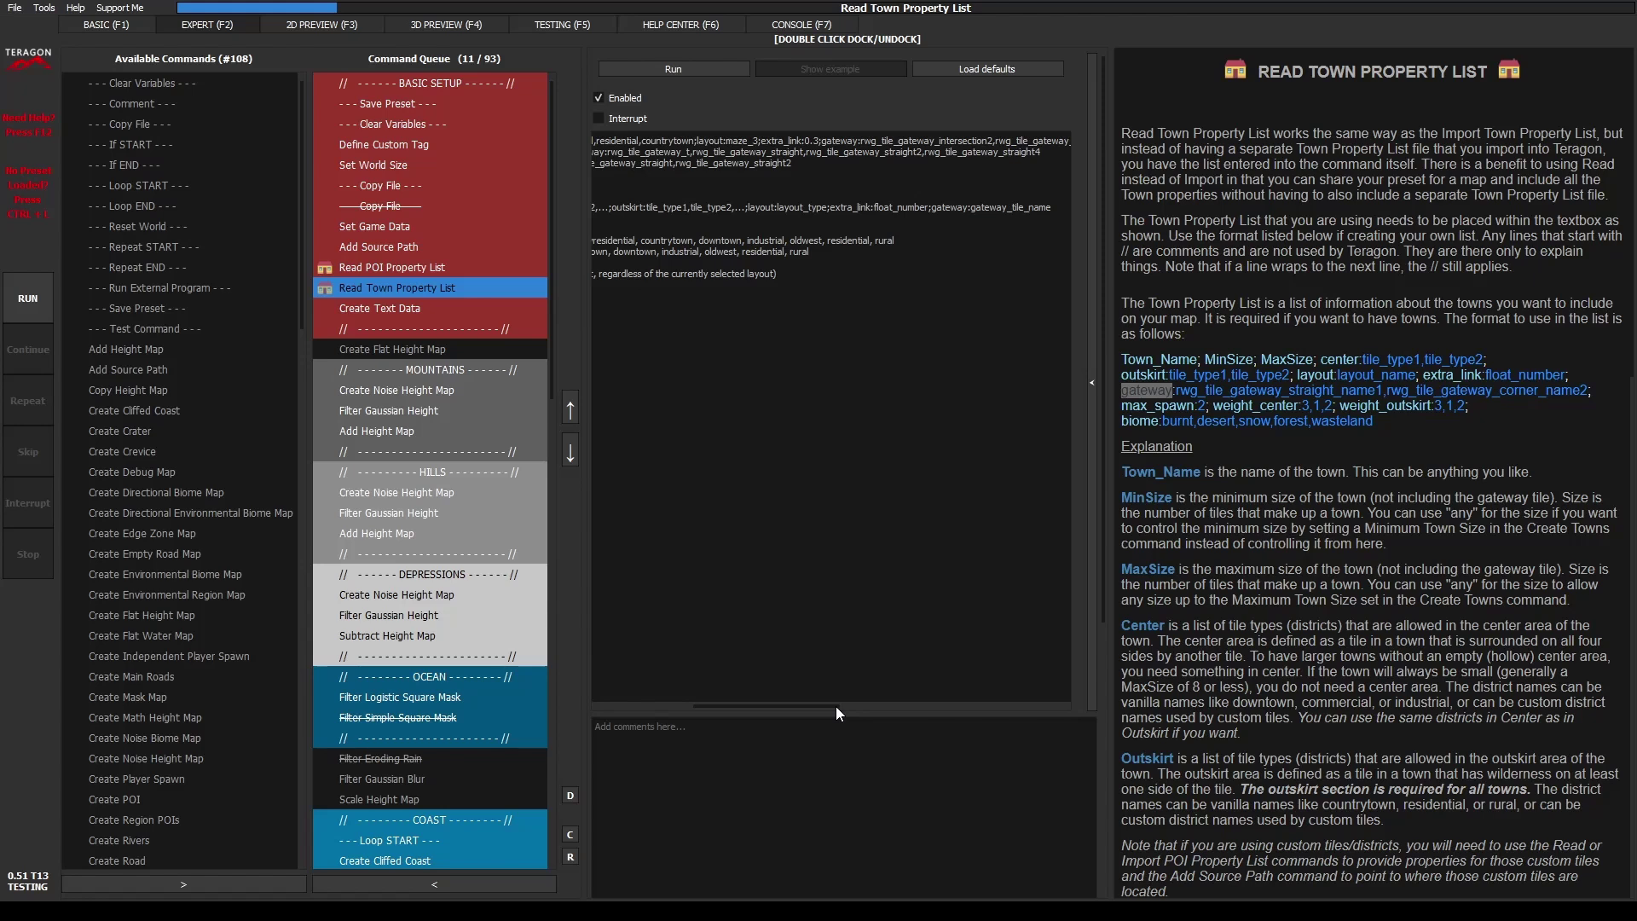
{"action": "left_click_drag", "start_coordinate": [835, 707], "coordinate": [742, 706]}
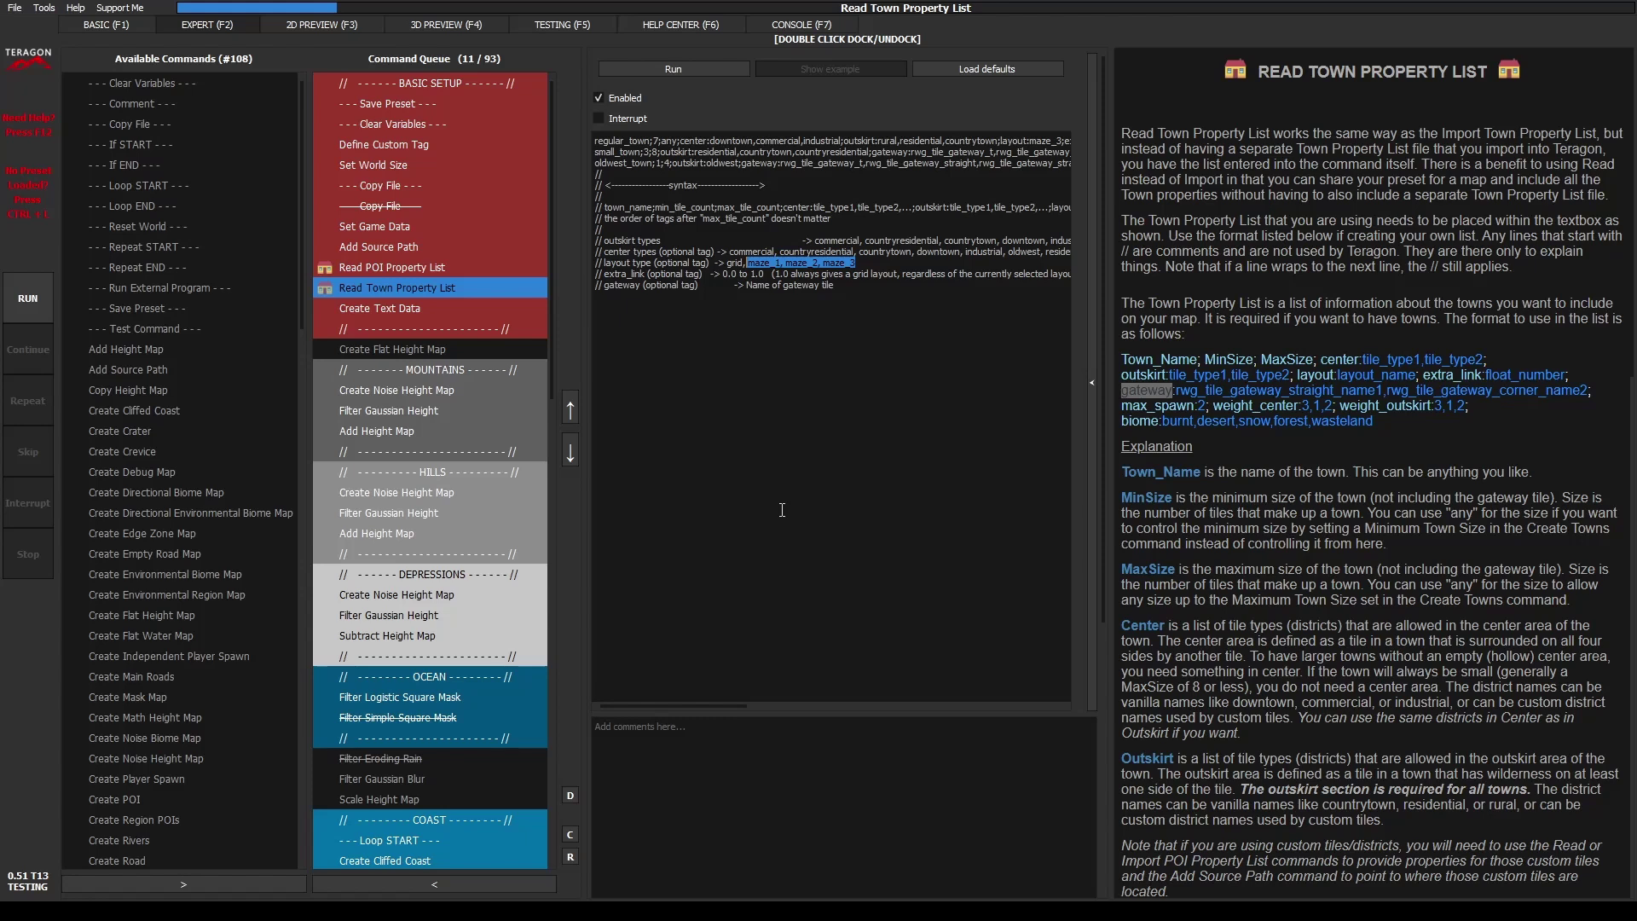
Examine the max_spawn, weight_center and weight_outskirt tags in the format description.
{"action": "left_click", "coordinate": [614, 154]}
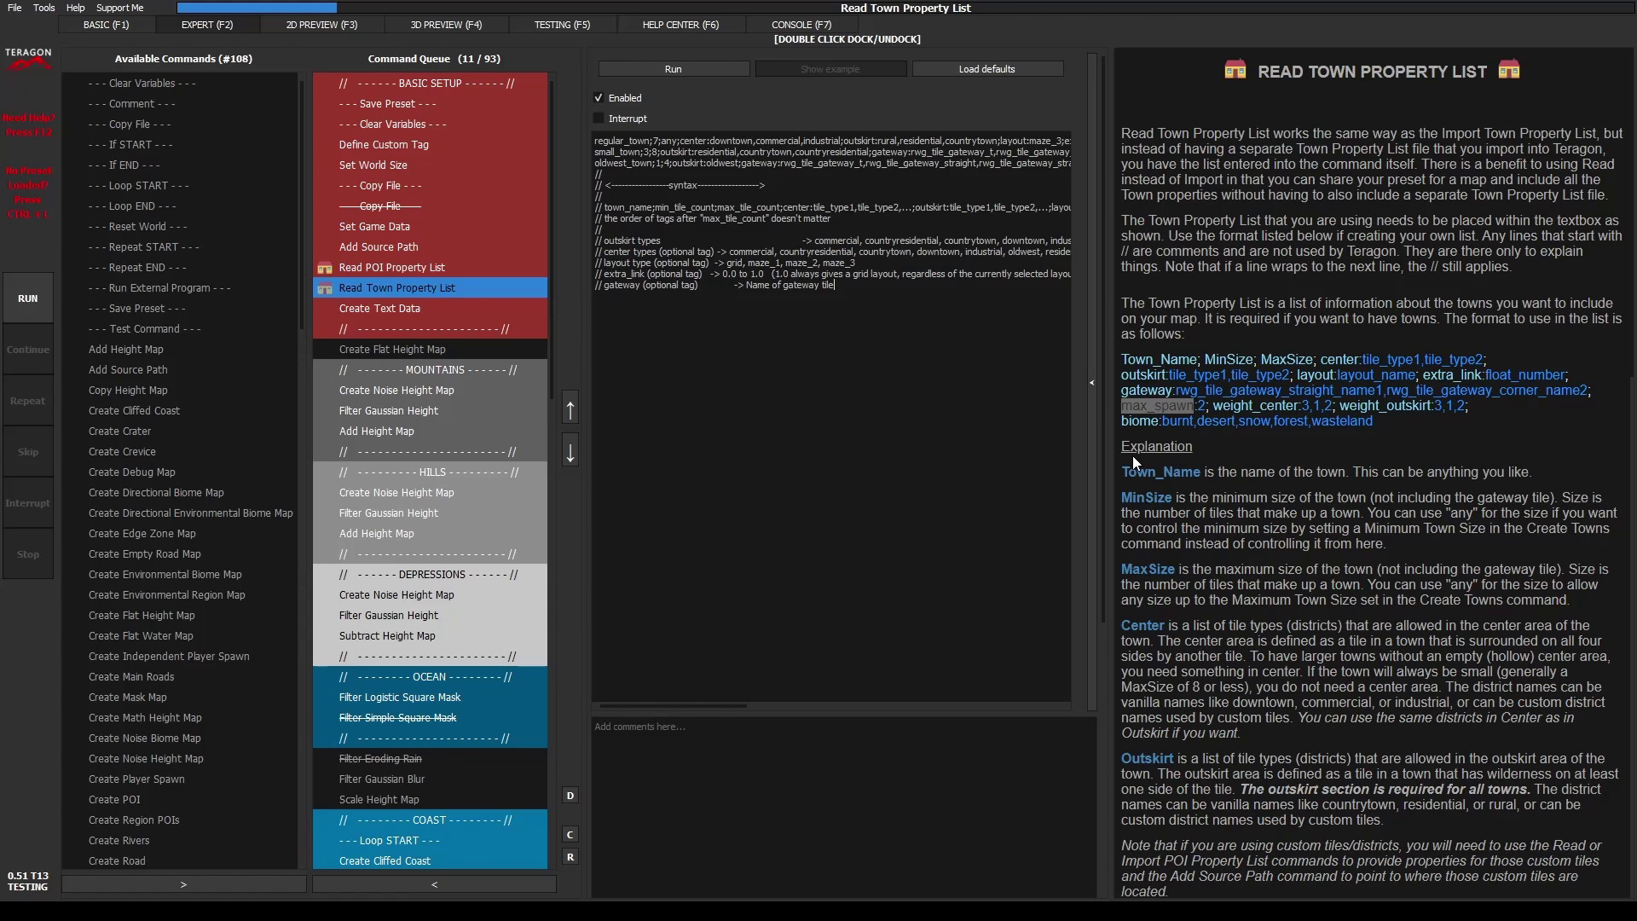
{"action": "left_click_drag", "start_coordinate": [1214, 405], "coordinate": [1431, 405]}
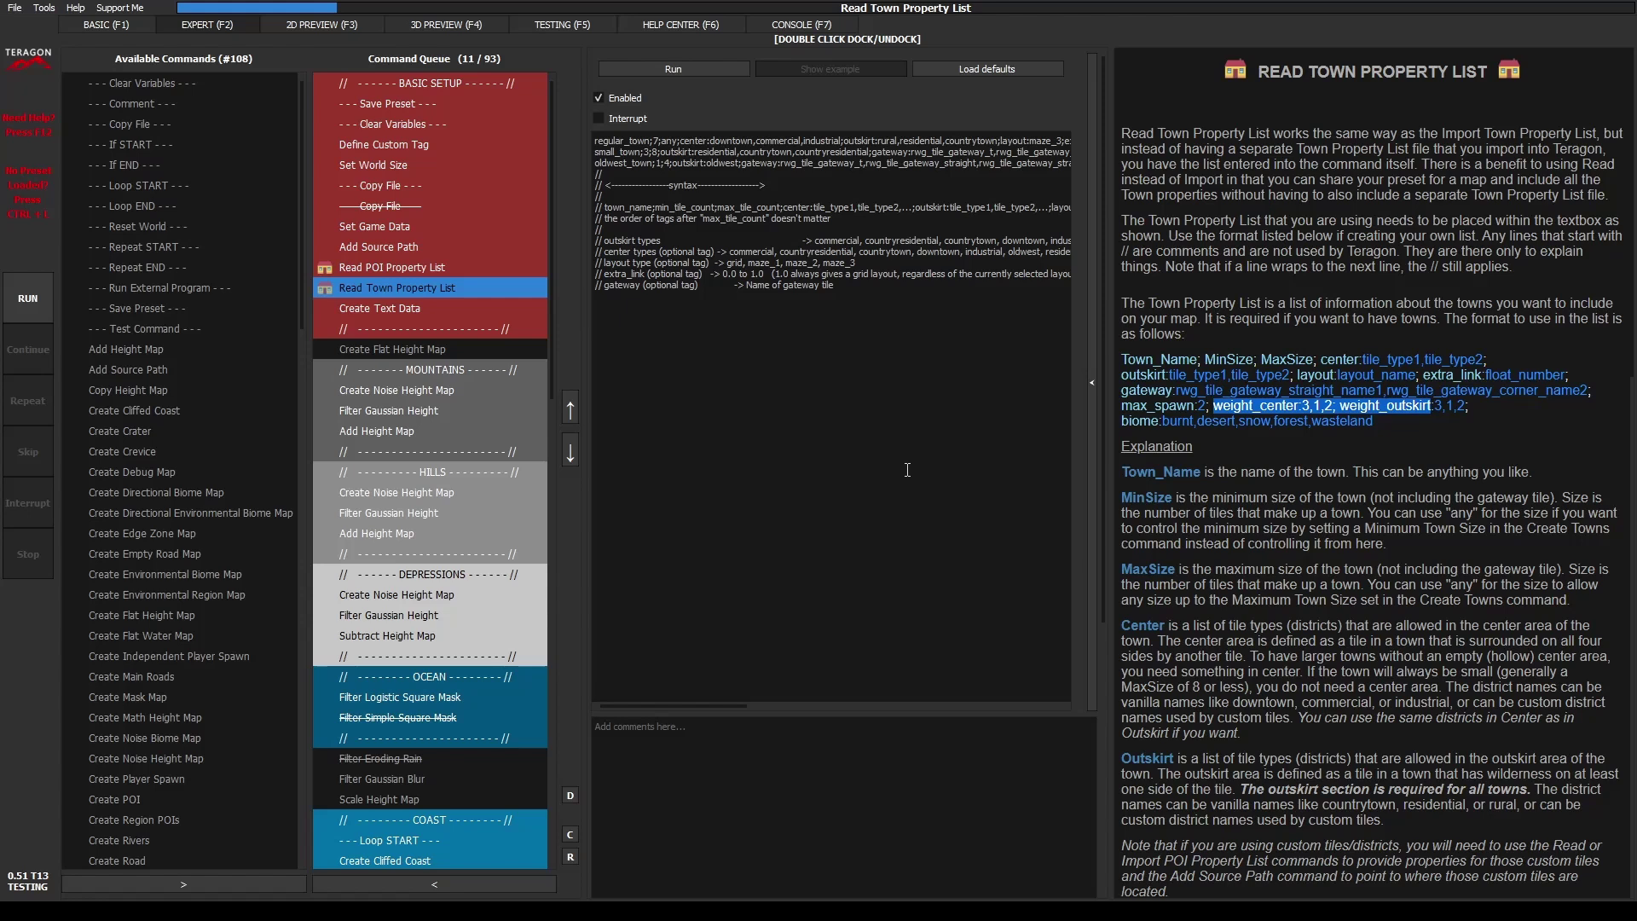
{"action": "left_click_drag", "start_coordinate": [1302, 405], "coordinate": [1328, 410]}
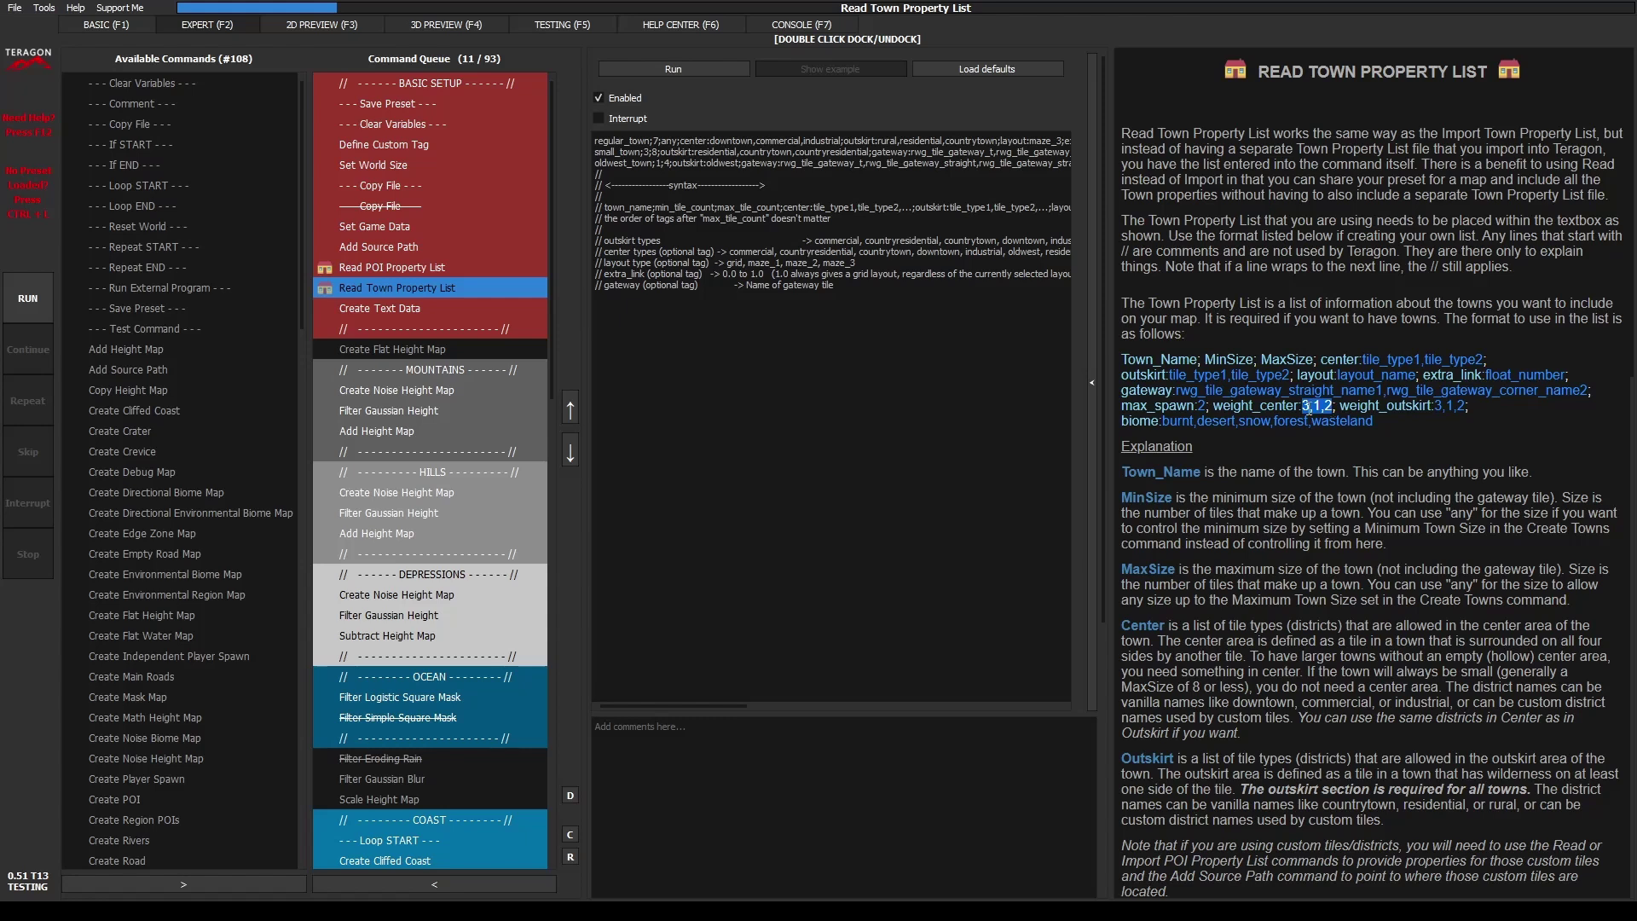
{"action": "left_click", "coordinate": [930, 322]}
Set the biome map name in the Create Towns command to "my biome map" and reopen the Read Town Property List command.
{"action": "double_click", "coordinate": [1151, 421]}
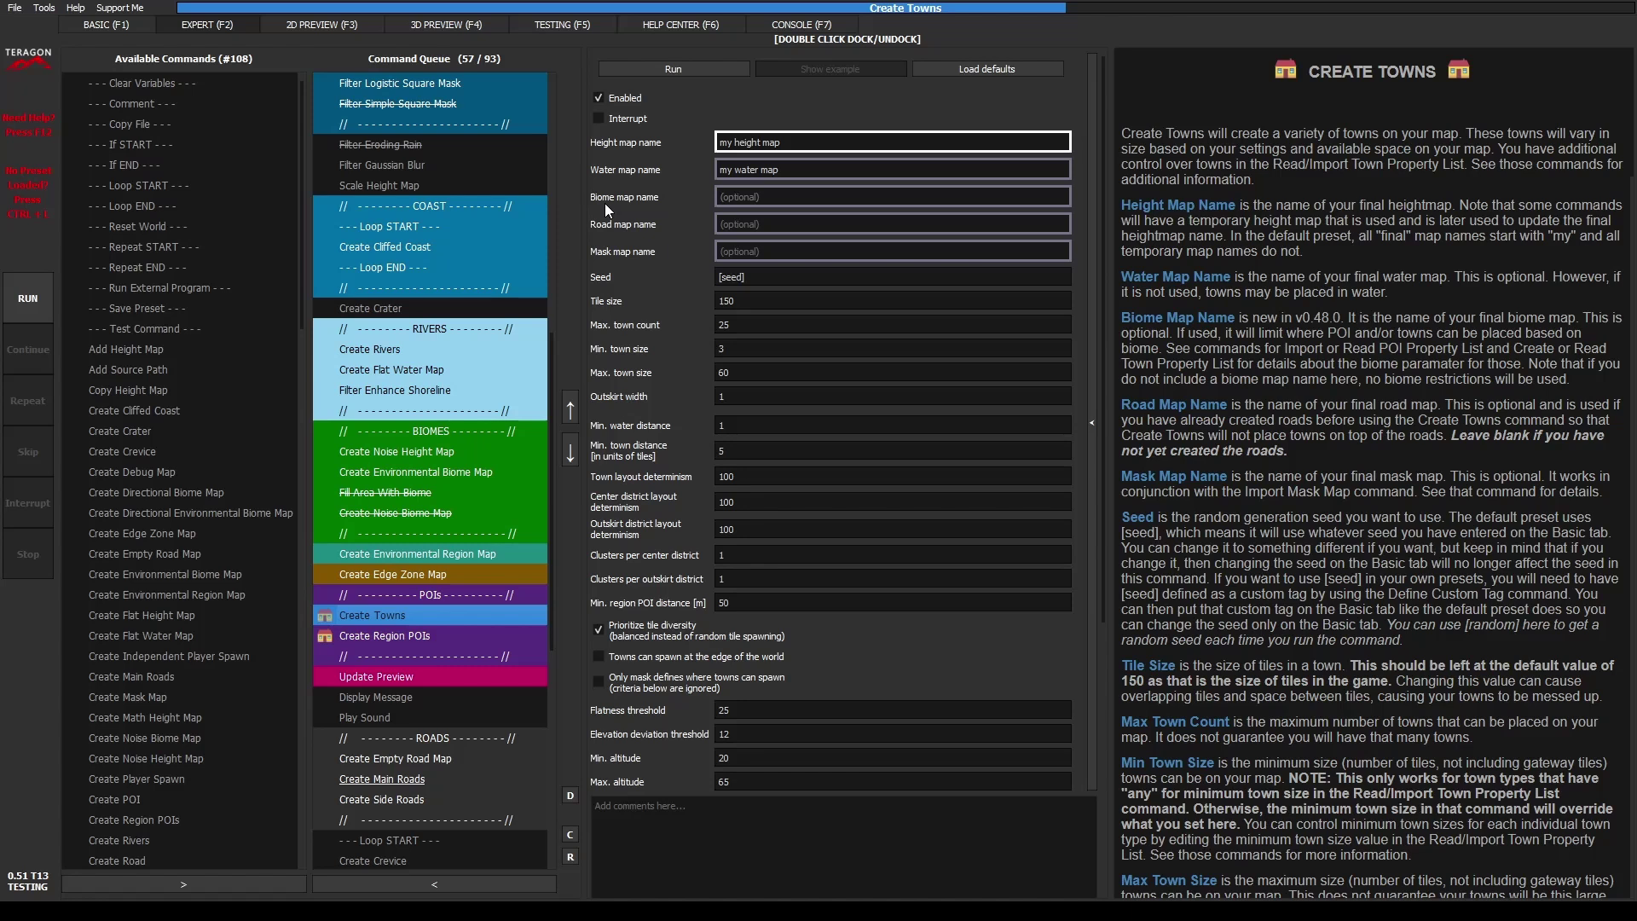
{"action": "left_click", "coordinate": [756, 197]}
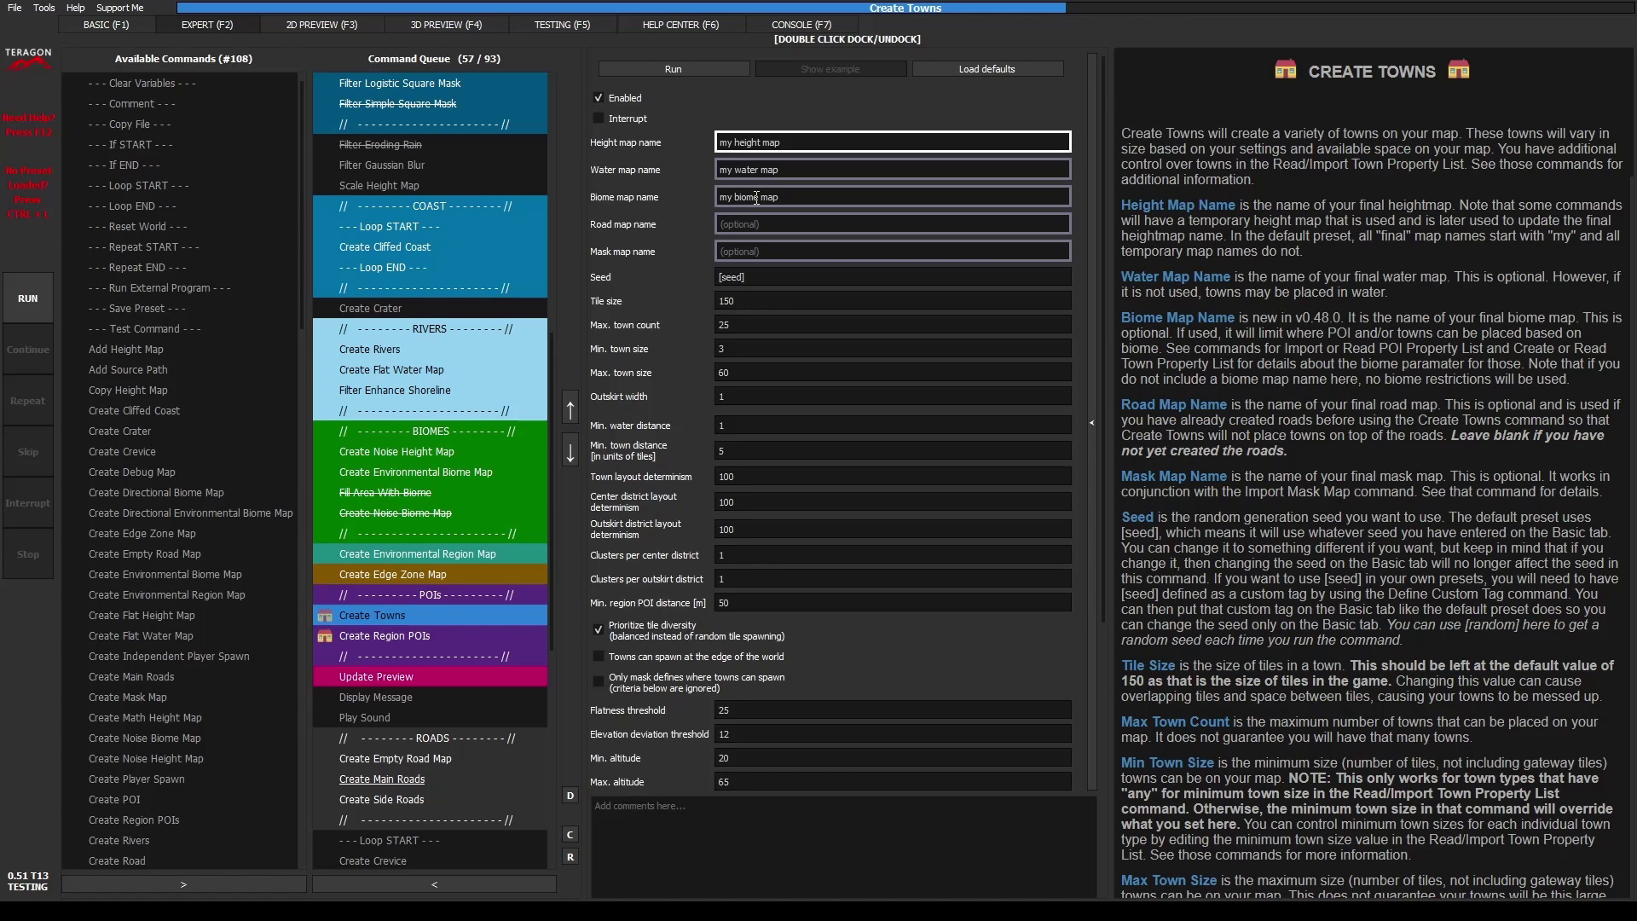
{"action": "scroll", "coordinate": [444, 290], "scroll_direction": "up", "scroll_amount": 10}
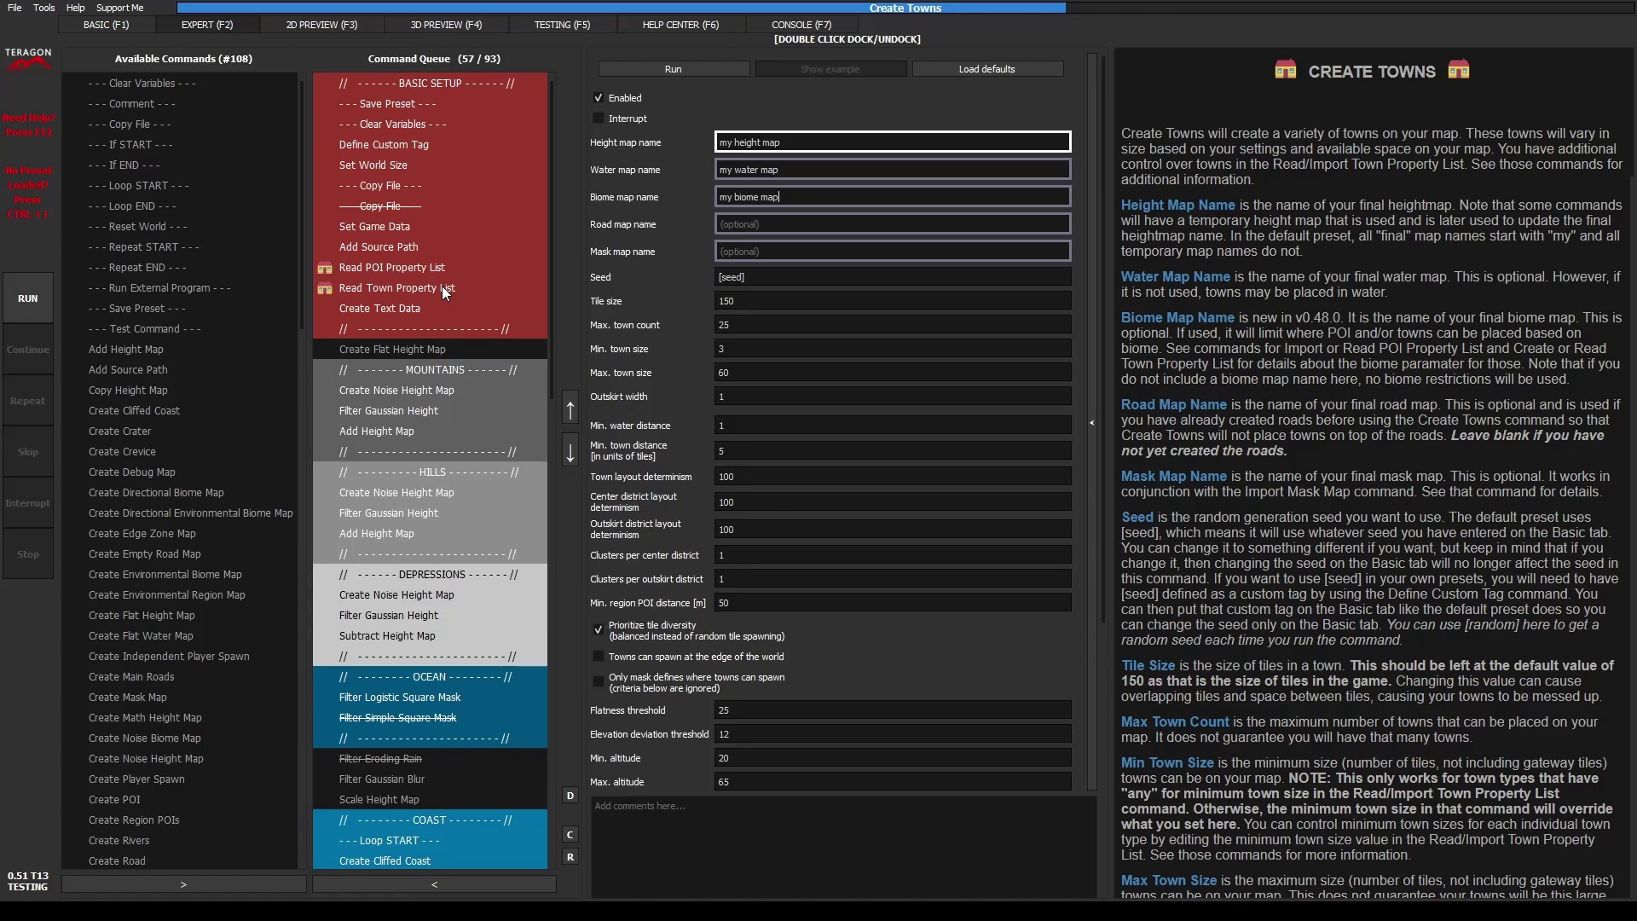
{"action": "left_click", "coordinate": [441, 287]}
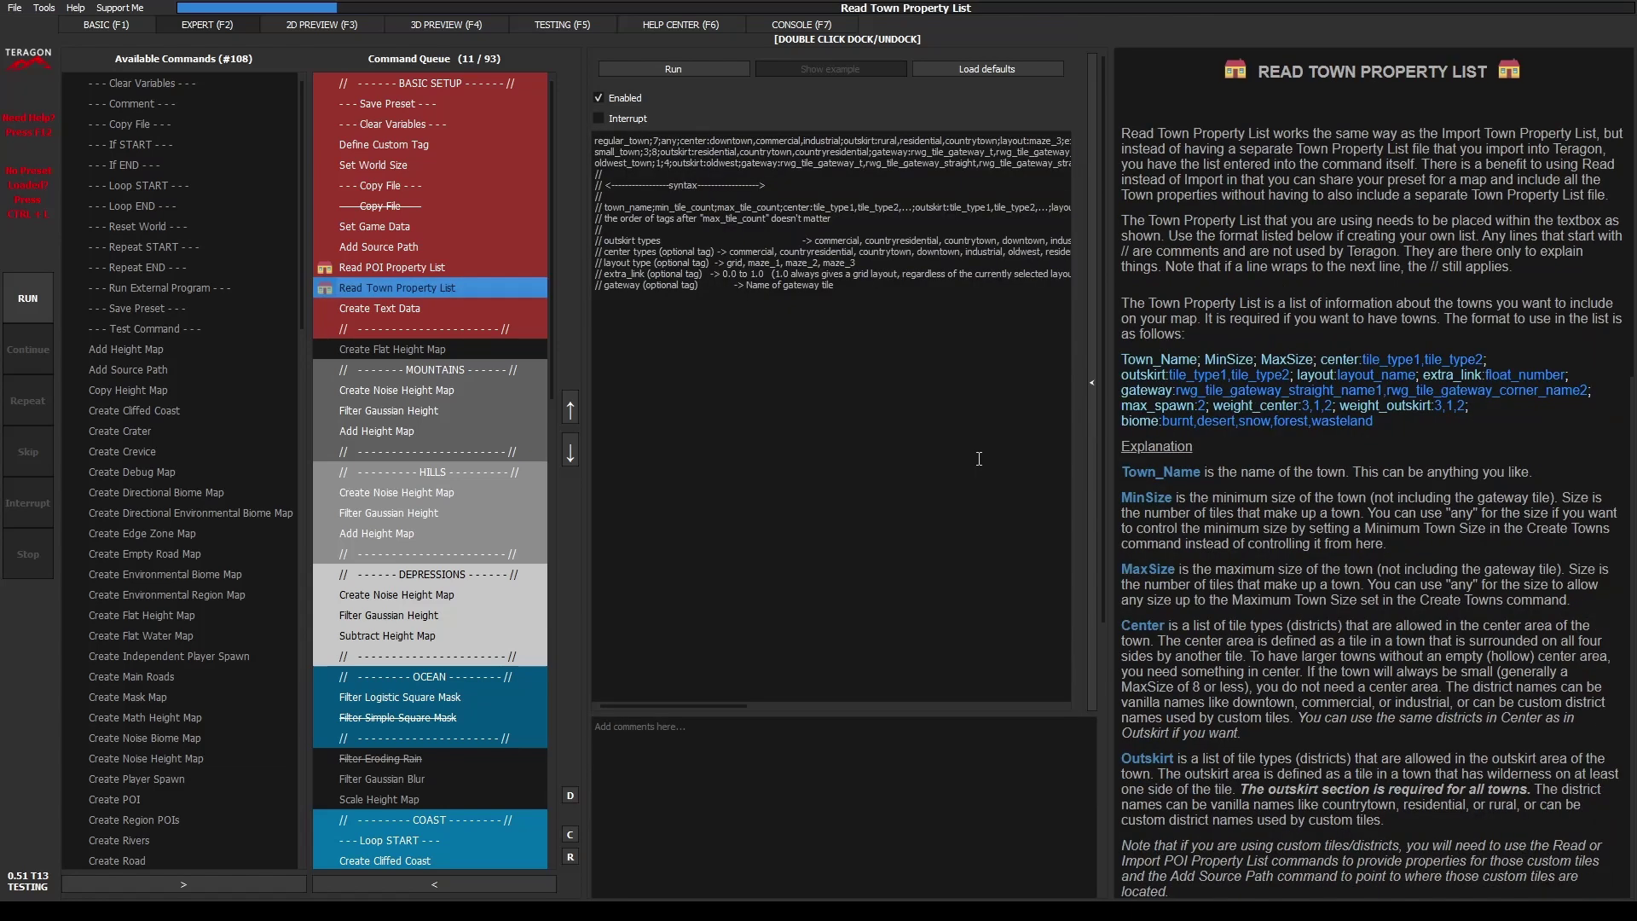